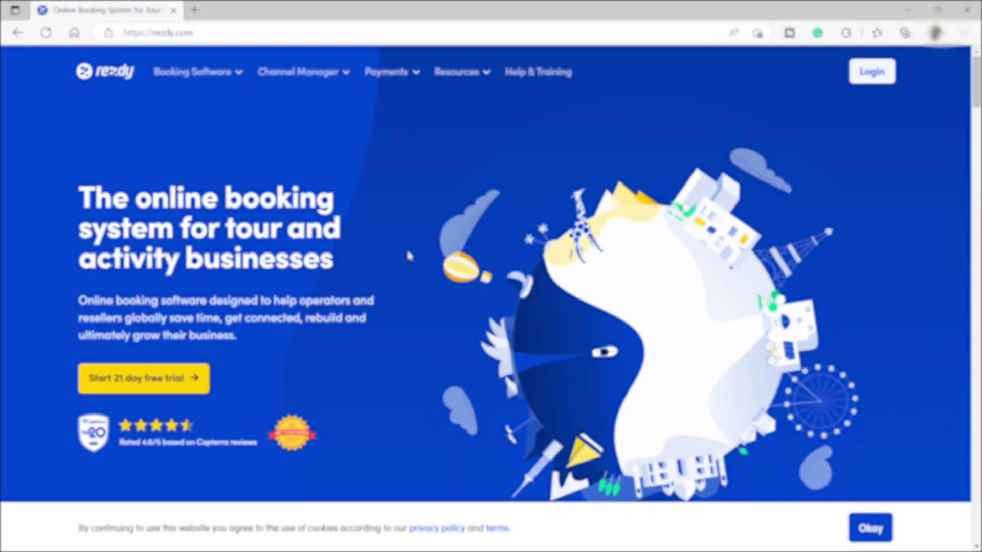
Scroll down the Rezdy homepage to look over its features
click(85, 32)
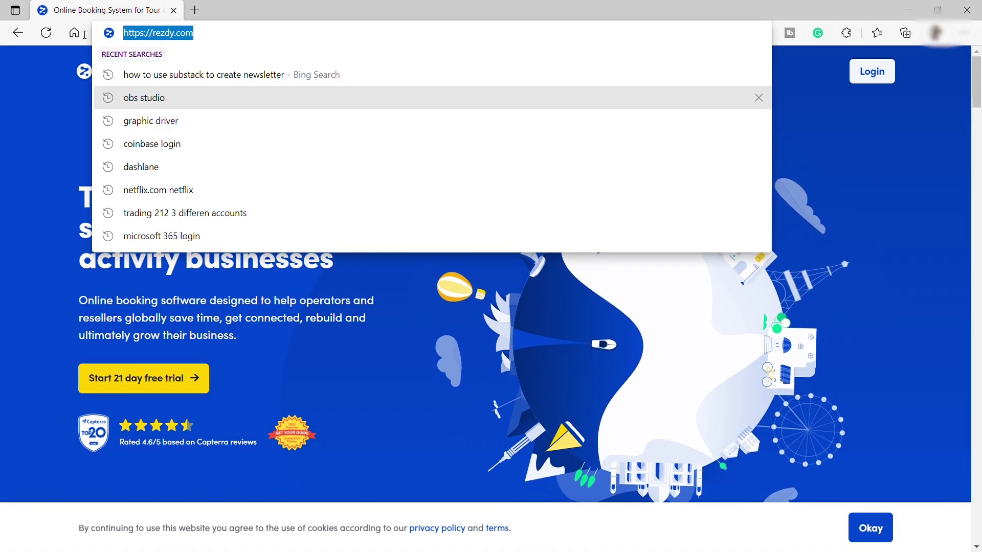
click(39, 157)
mouse_move(215, 71)
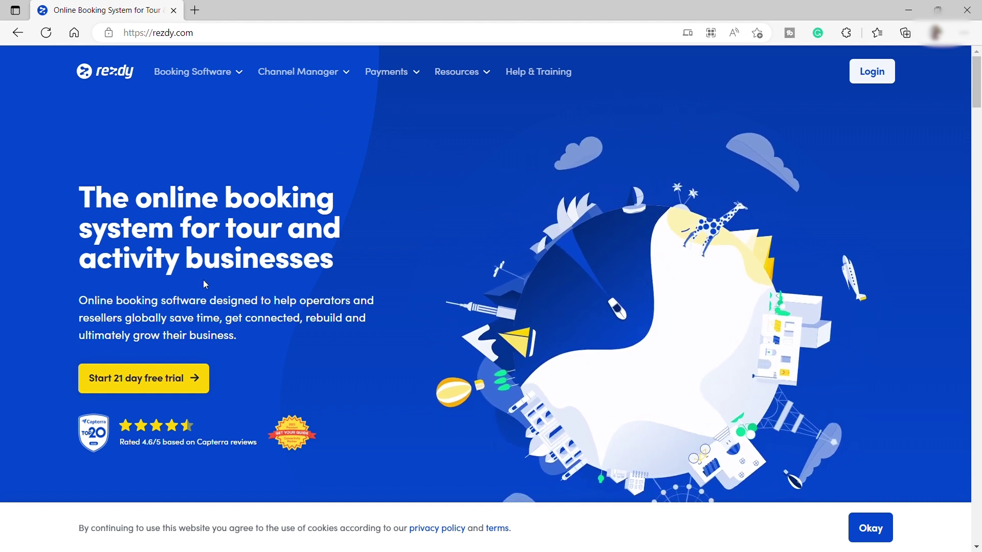
scroll(344, 259, down, 6)
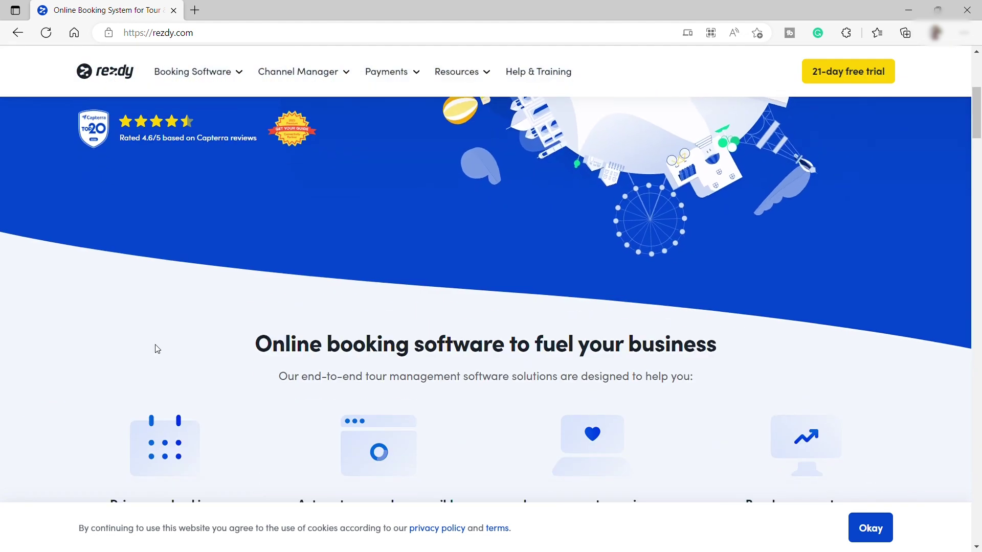
scroll(158, 349, down, 3)
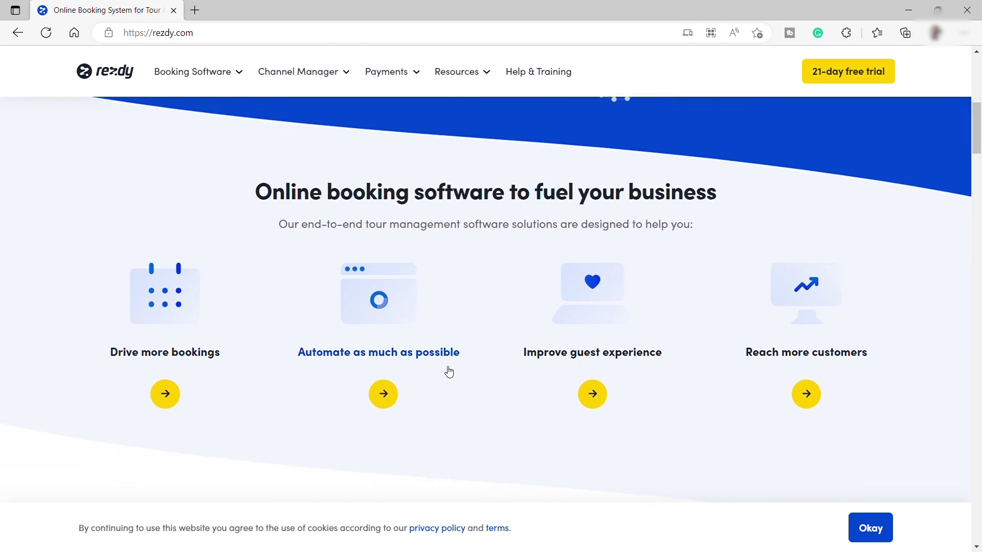
scroll(563, 381, down, 6)
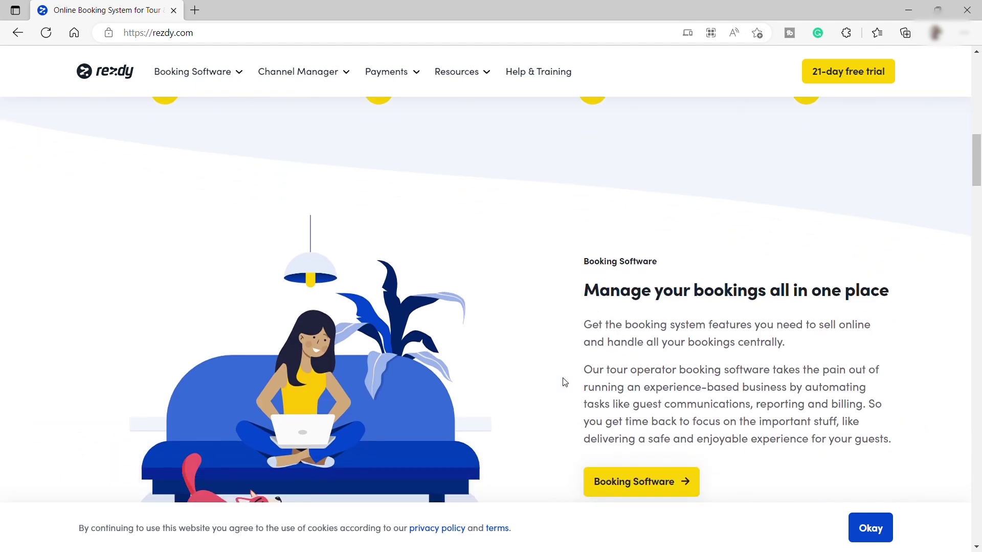
scroll(564, 381, down, 9)
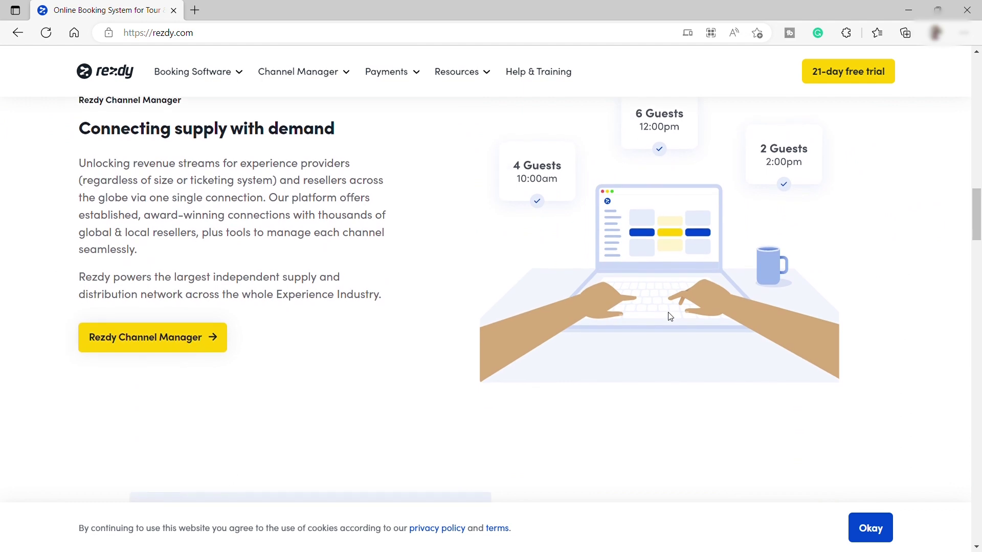
Return to the top of the homepage and begin the 21-day free trial sign-up
scroll(600, 307, up, 2)
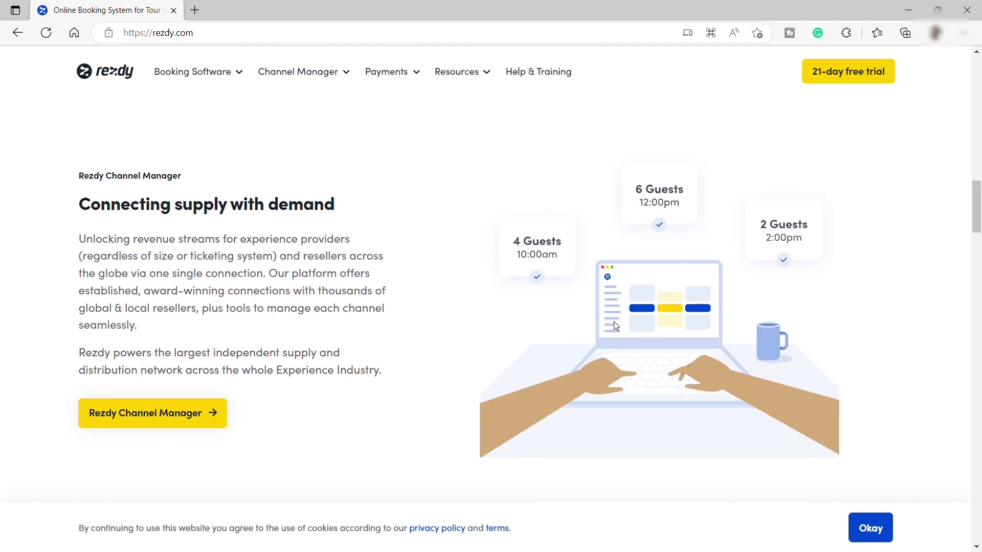
scroll(548, 327, up, 11)
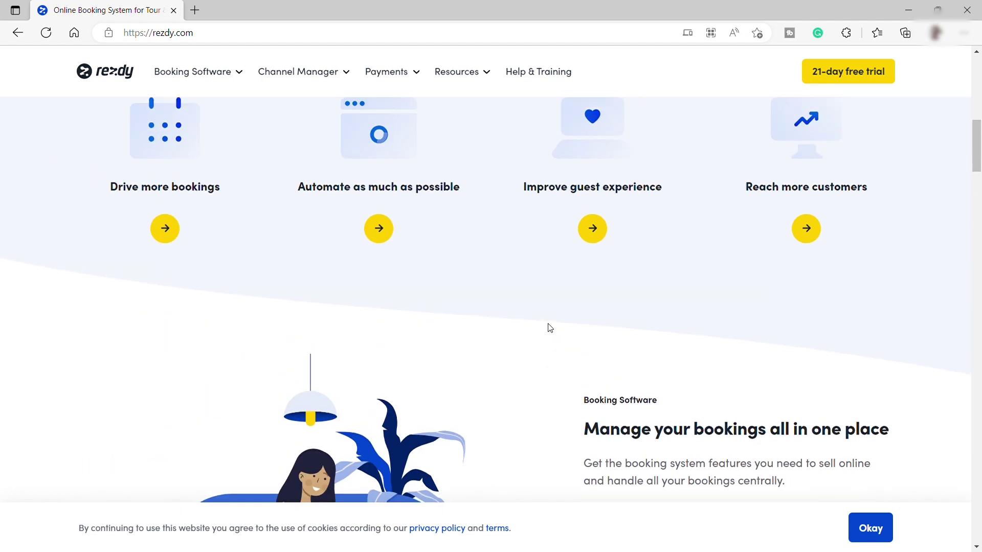
scroll(550, 327, up, 4)
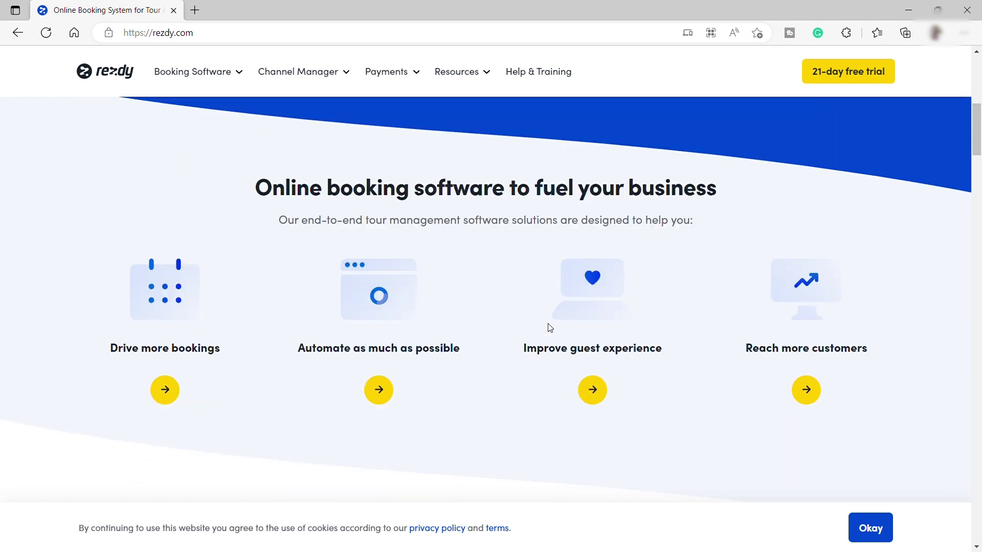
scroll(549, 328, up, 8)
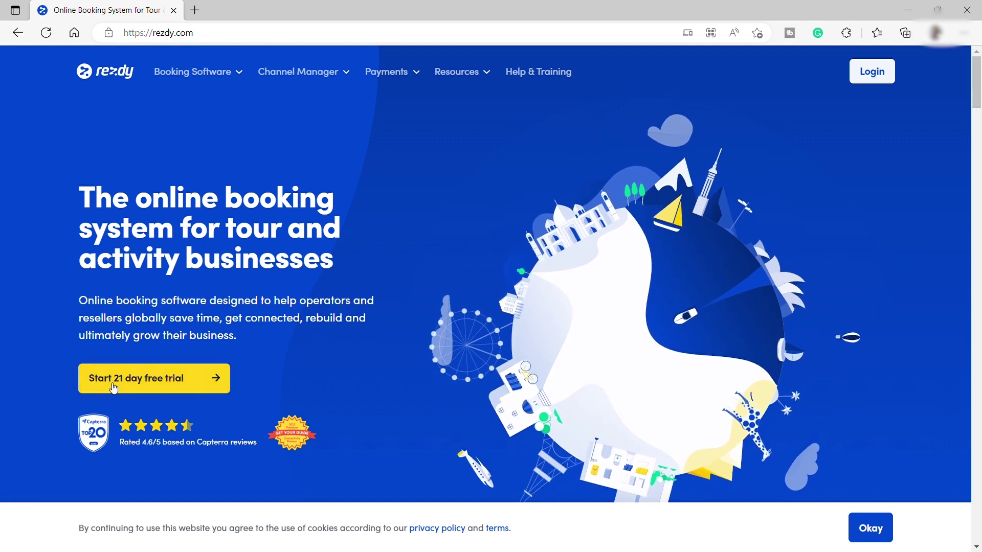
click(167, 387)
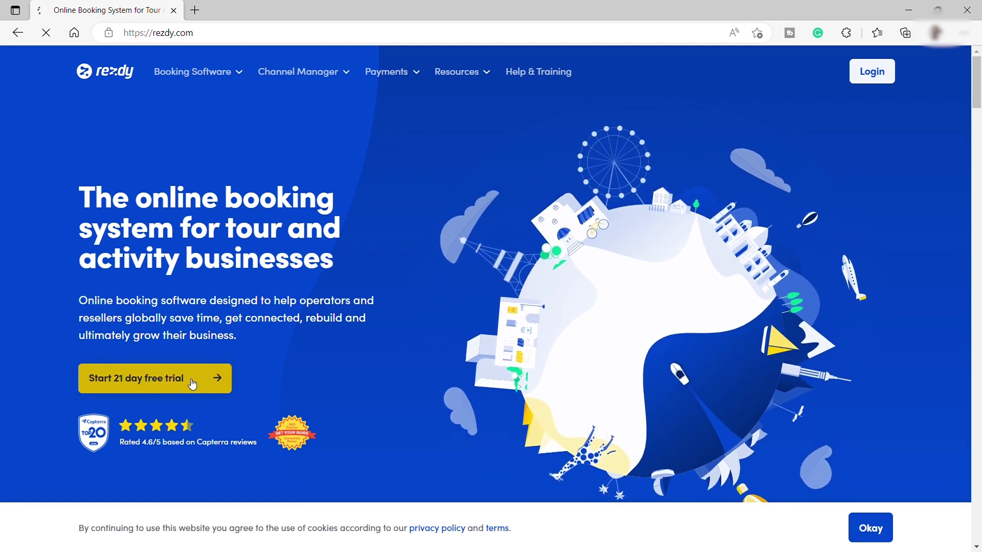
Enter the new trial account's dashboard, expand and collapse Marketplace, and scroll the dashboard
click(156, 370)
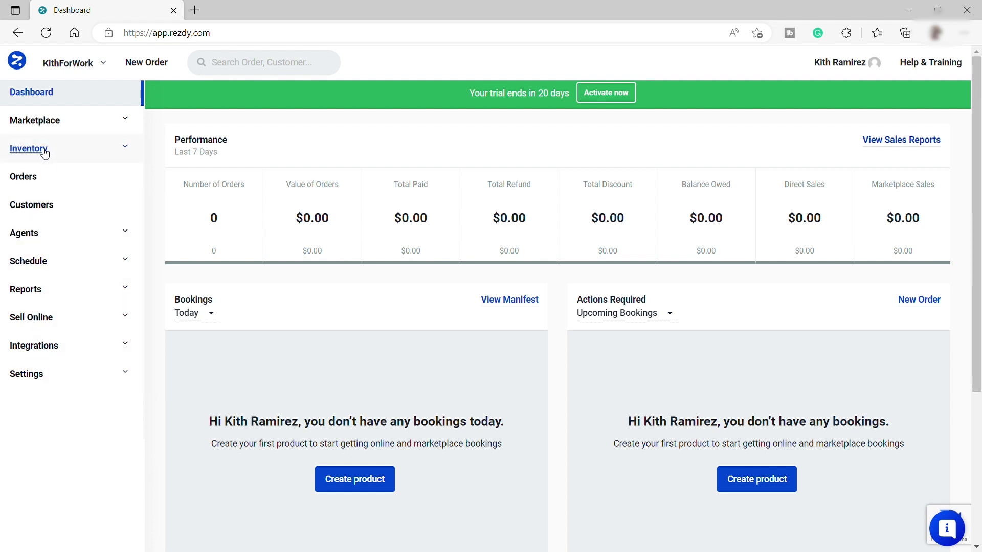
click(36, 123)
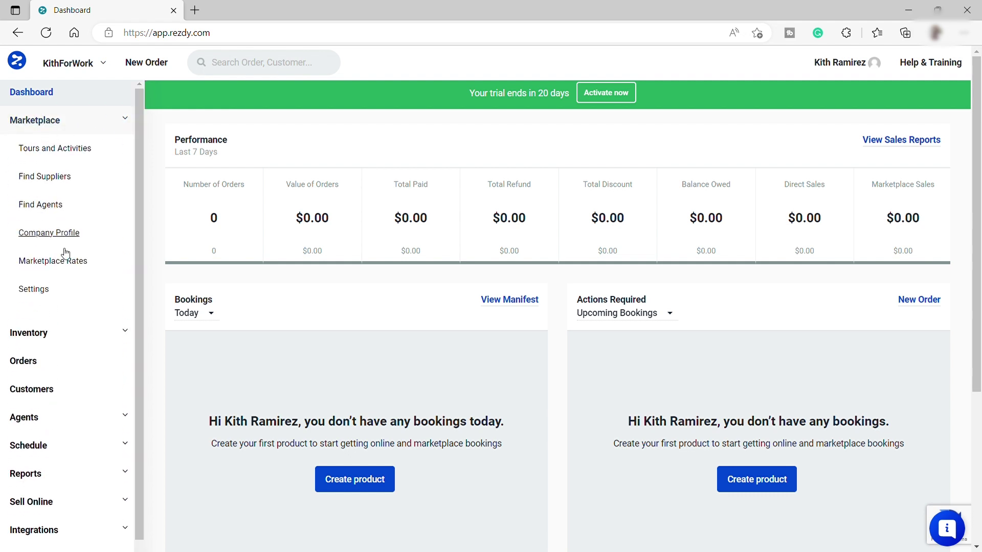
click(32, 125)
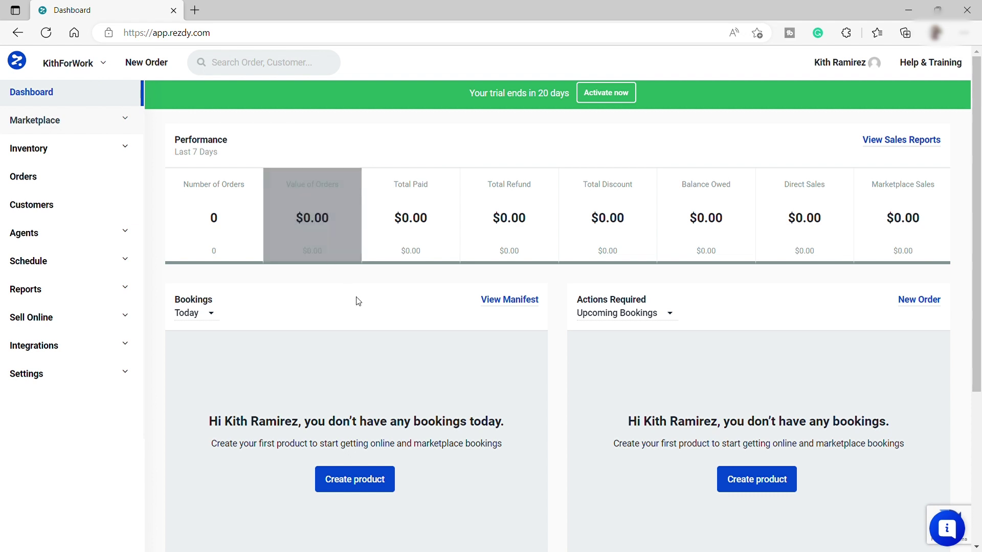
scroll(398, 298, down, 3)
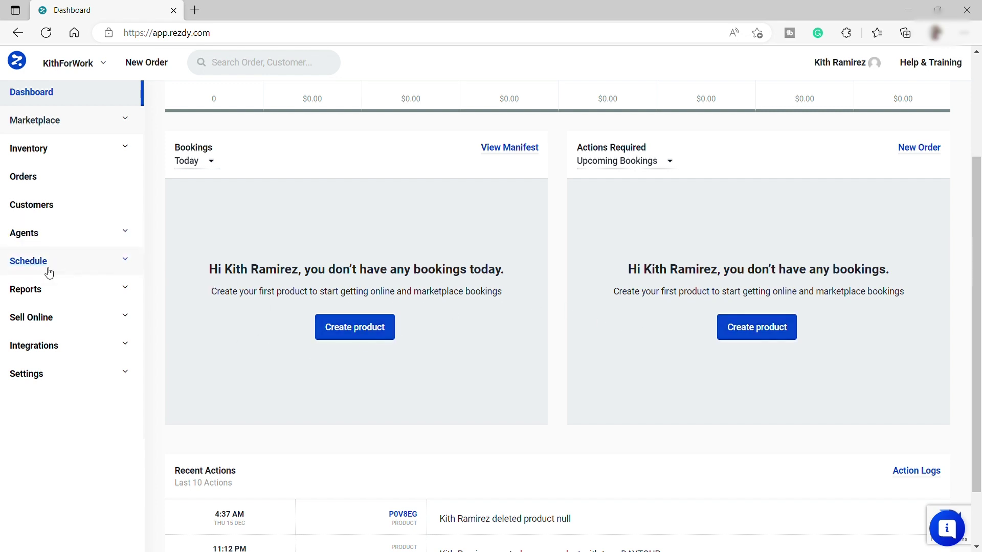
Open the booking calendar under Schedule and start a new session
click(20, 266)
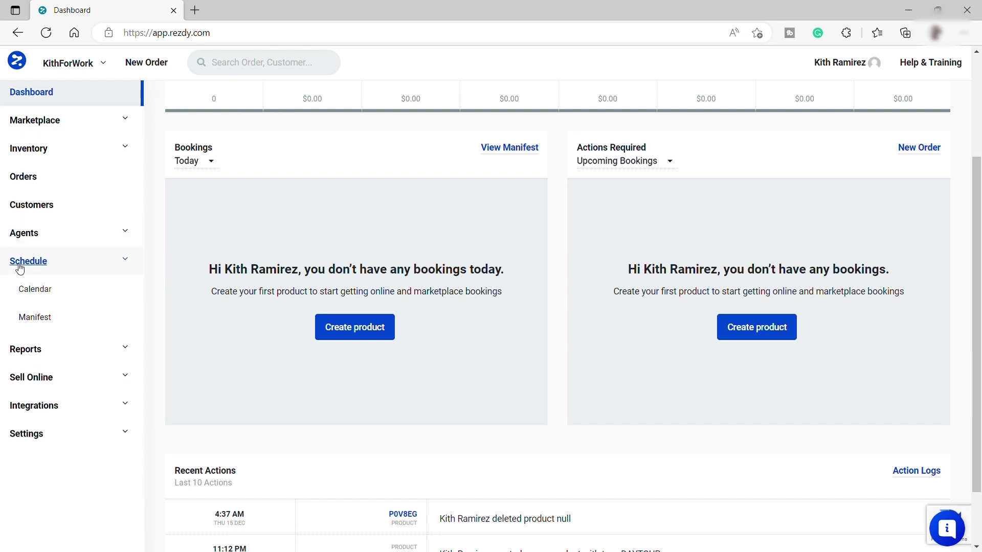
click(35, 289)
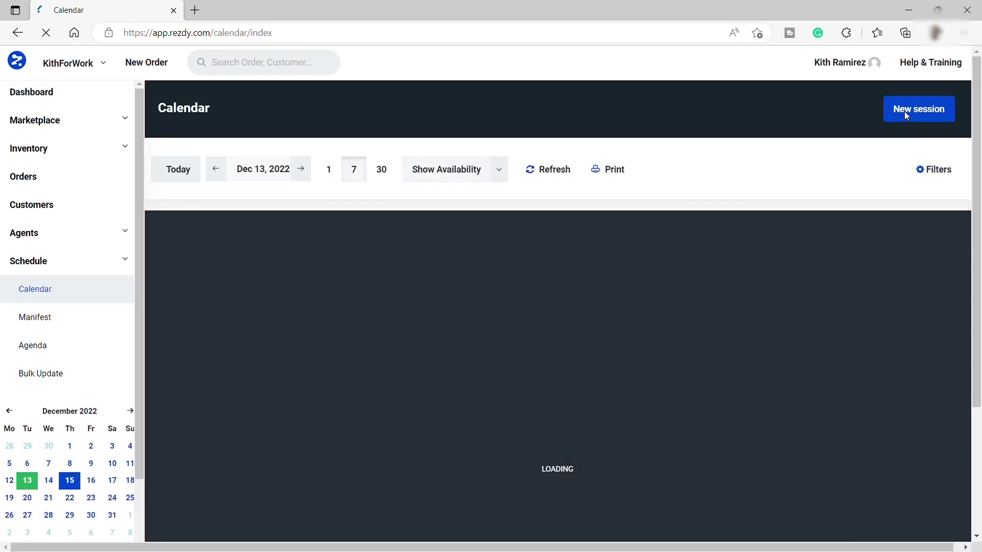
click(914, 115)
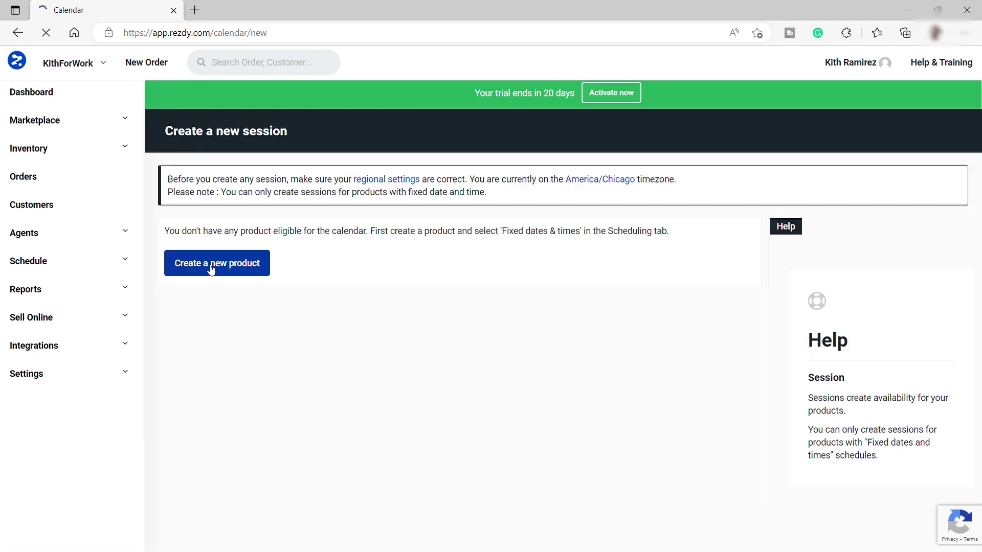
Create a new product instead and choose Day tour as its type
click(247, 278)
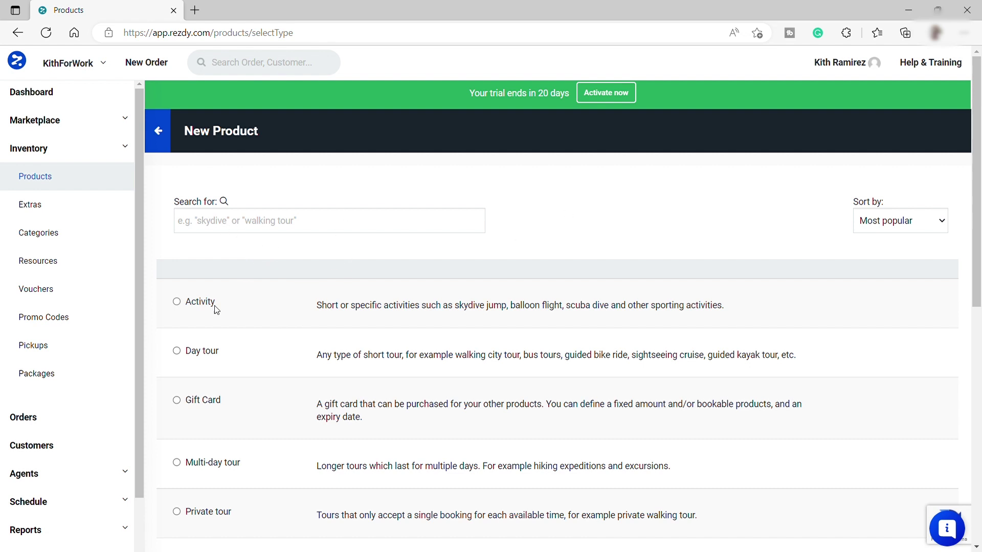
scroll(216, 310, down, 1)
scroll(283, 225, down, 1)
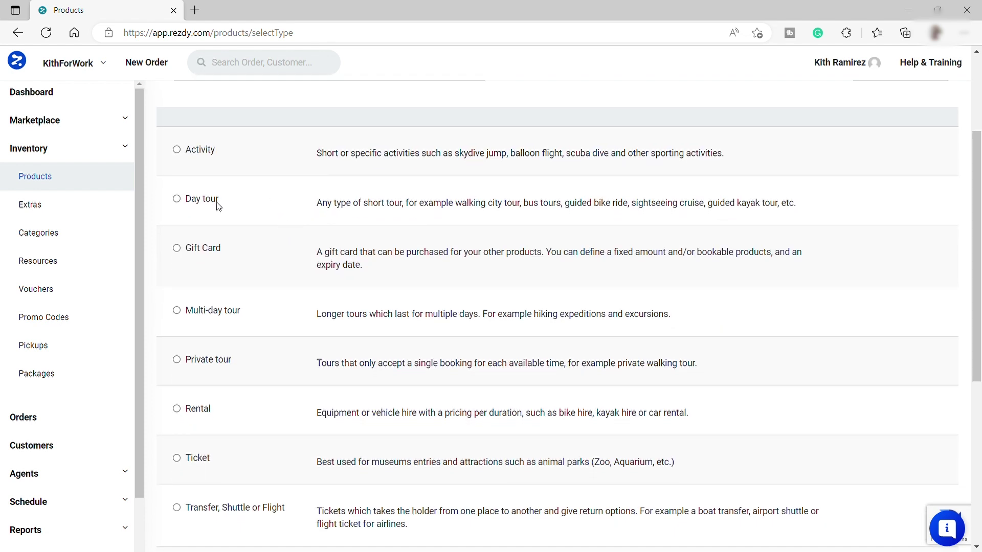
scroll(235, 416, down, 3)
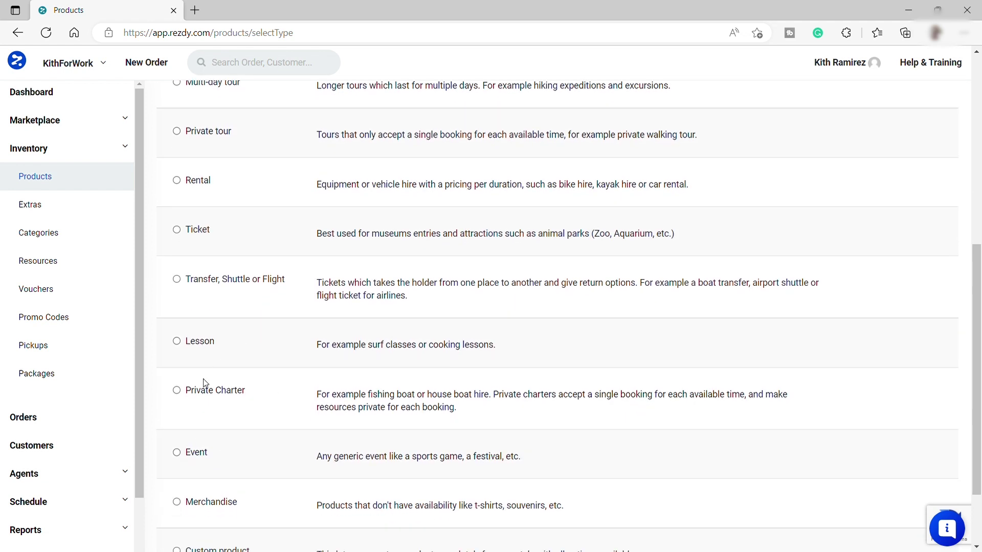
scroll(221, 444, down, 1)
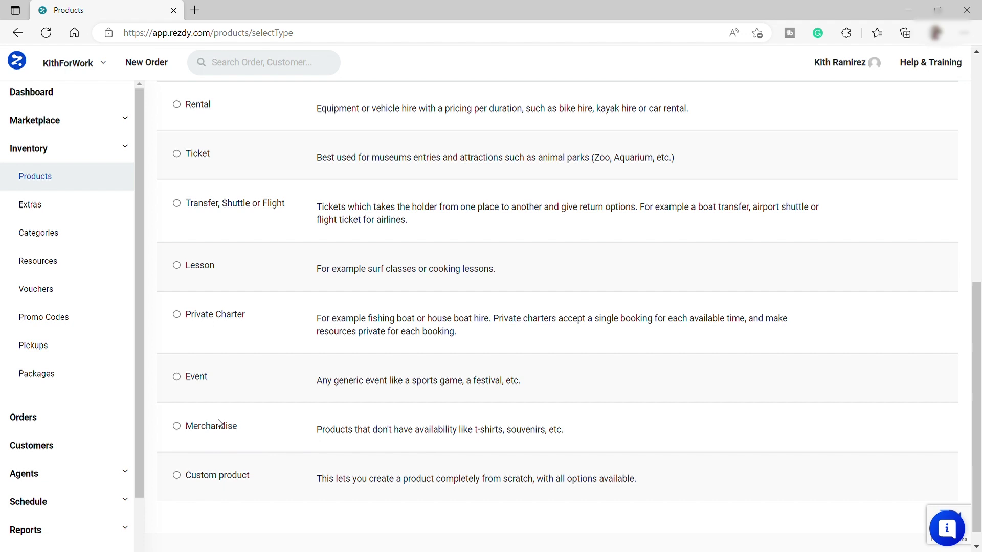
scroll(219, 423, up, 5)
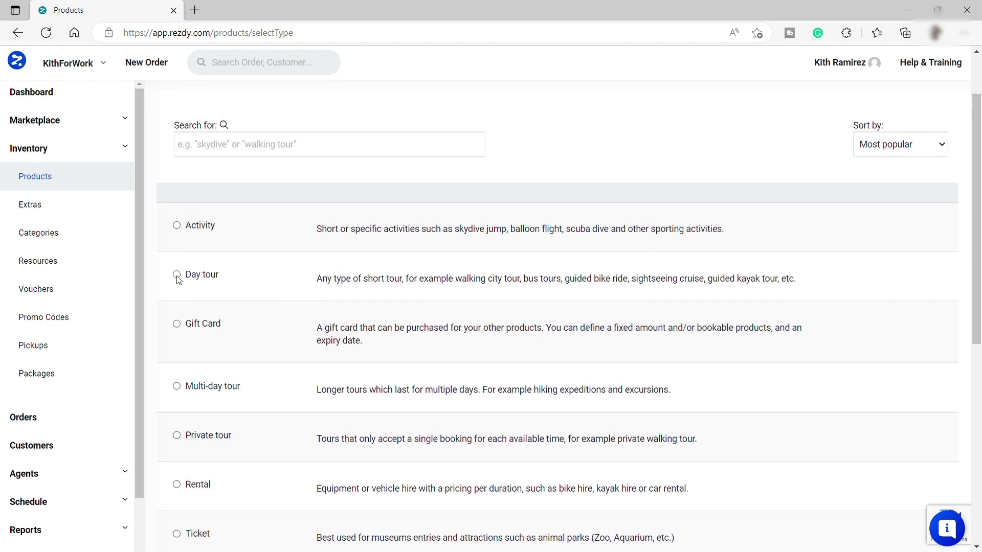
click(177, 276)
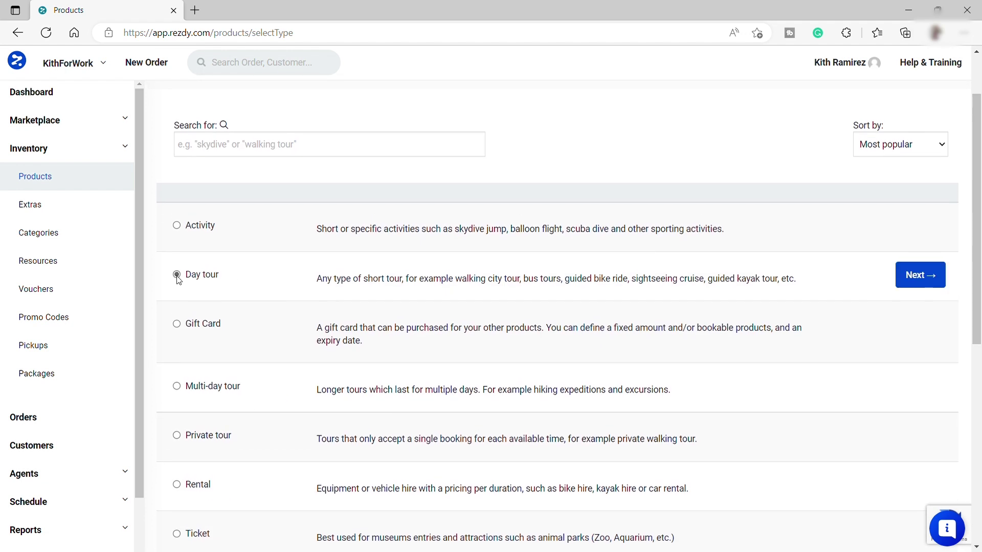
Continue to the Day tour details form and enter the product name Test
click(929, 282)
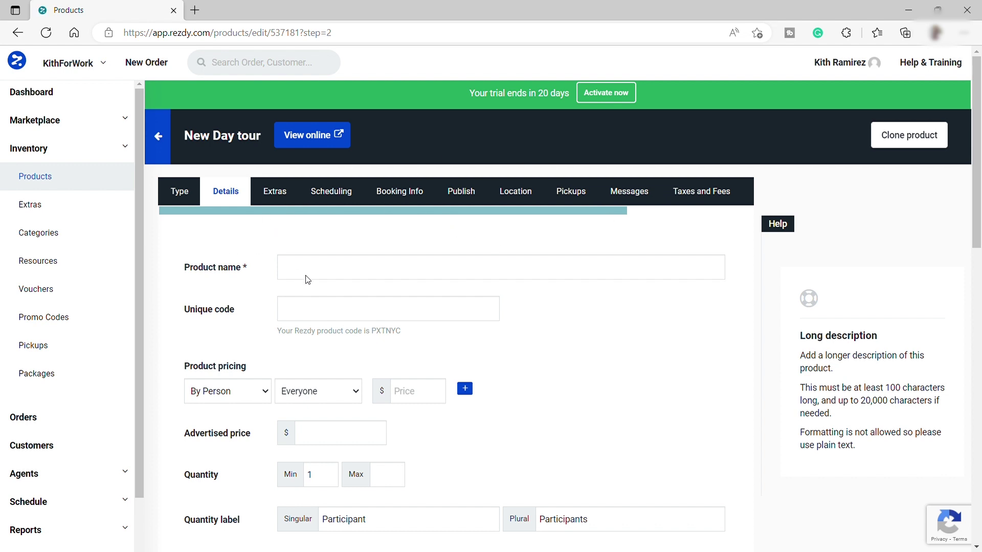
click(364, 274)
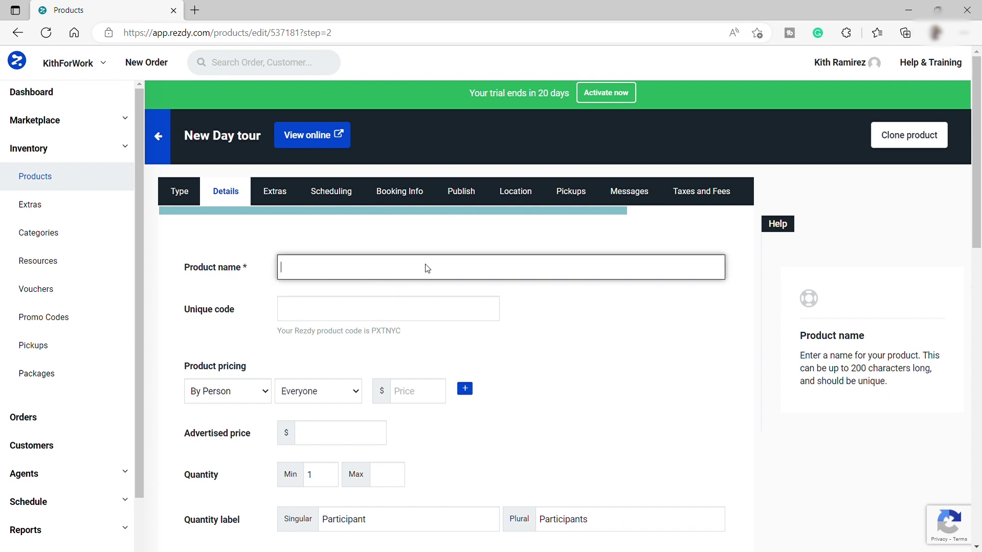
text(TGe)
key(BackSpace)
key(BackSpace)
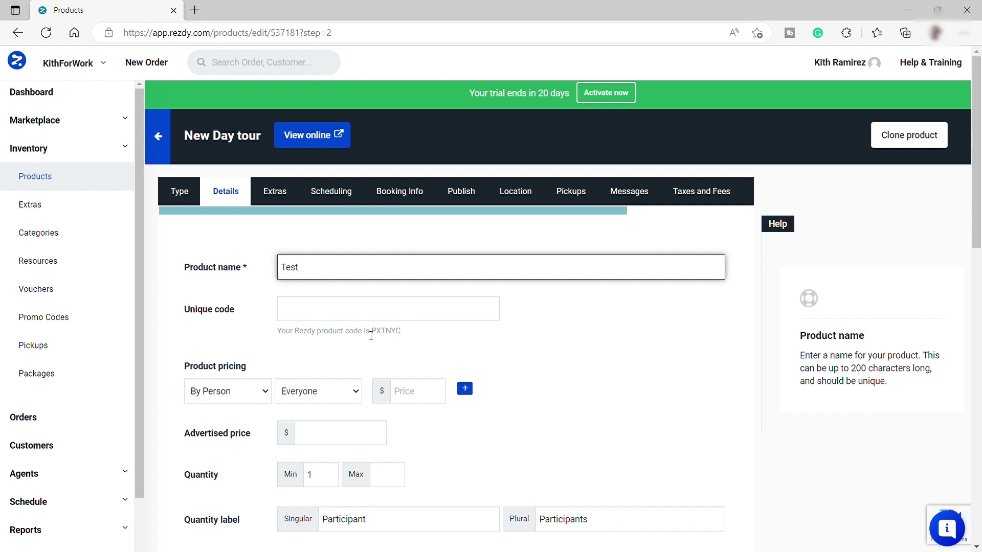
scroll(307, 335, down, 1)
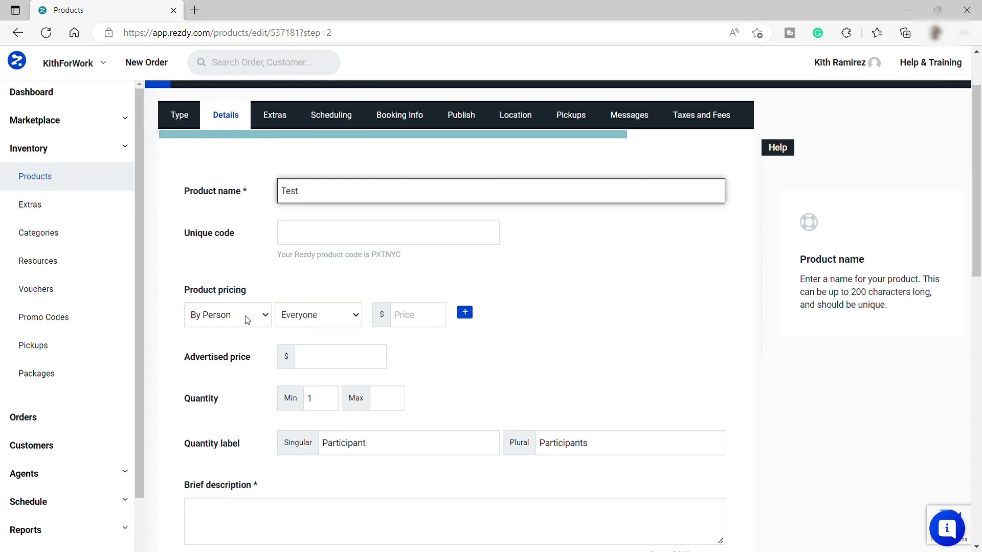
Give Test a $50 per-person and advertised price and a minimum quantity of 1
click(418, 320)
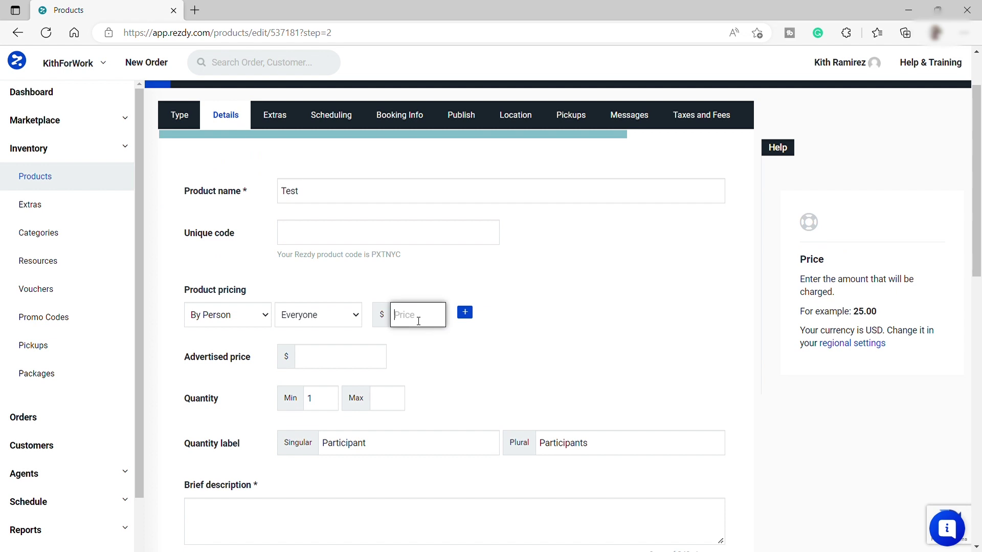
text(50)
click(335, 355)
click(323, 402)
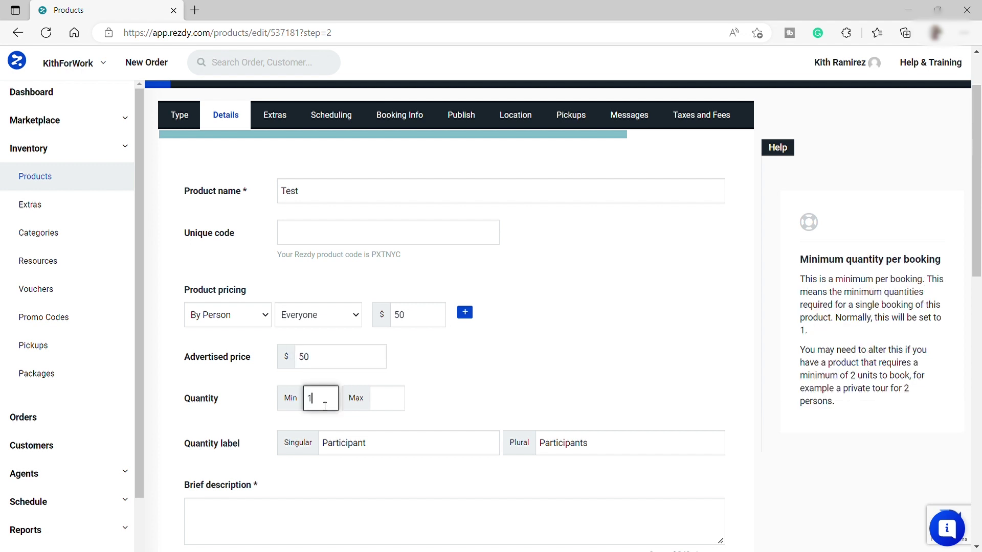
scroll(353, 404, down, 1)
click(388, 328)
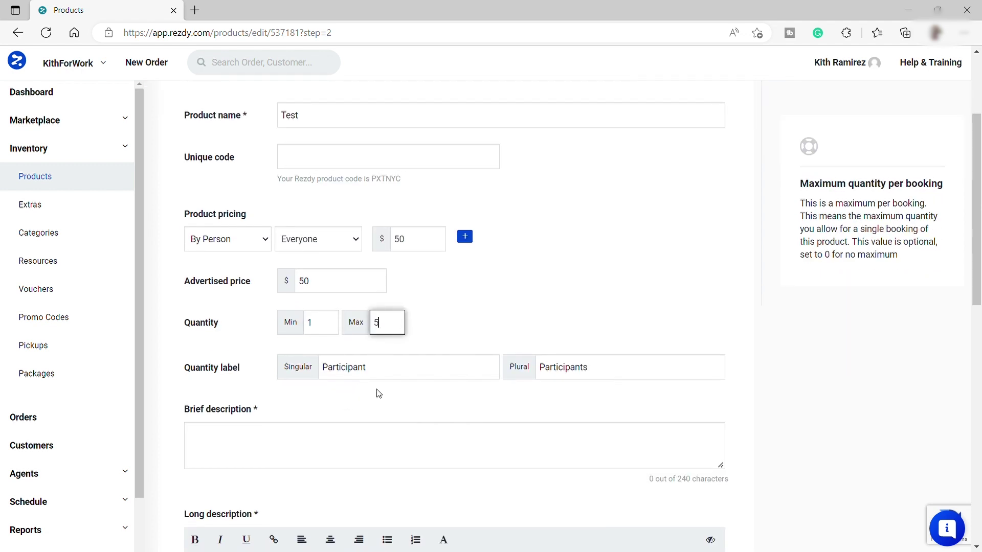
Set the maximum quantity to 5 and fill the brief and long descriptions with test
text(5)
scroll(298, 447, down, 1)
click(308, 384)
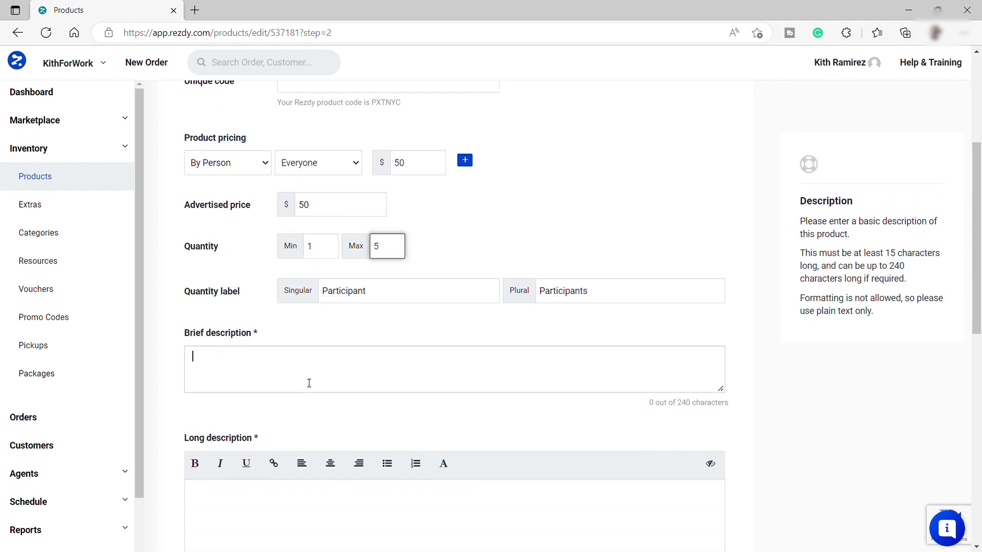
text(test)
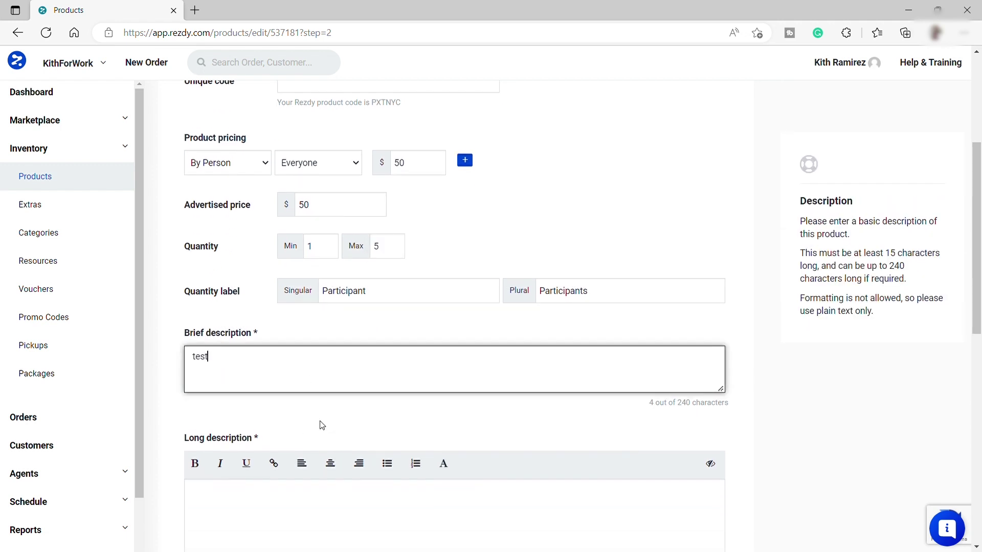
scroll(286, 389, down, 3)
click(259, 315)
text(t)
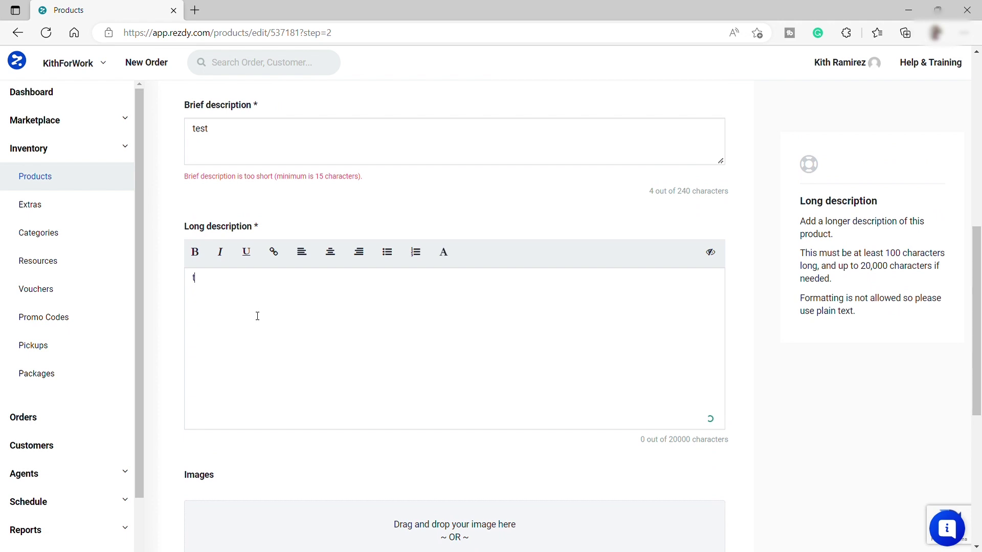
text(est)
Enable product-specific terms and conditions reading test, then save the product
scroll(270, 348, down, 3)
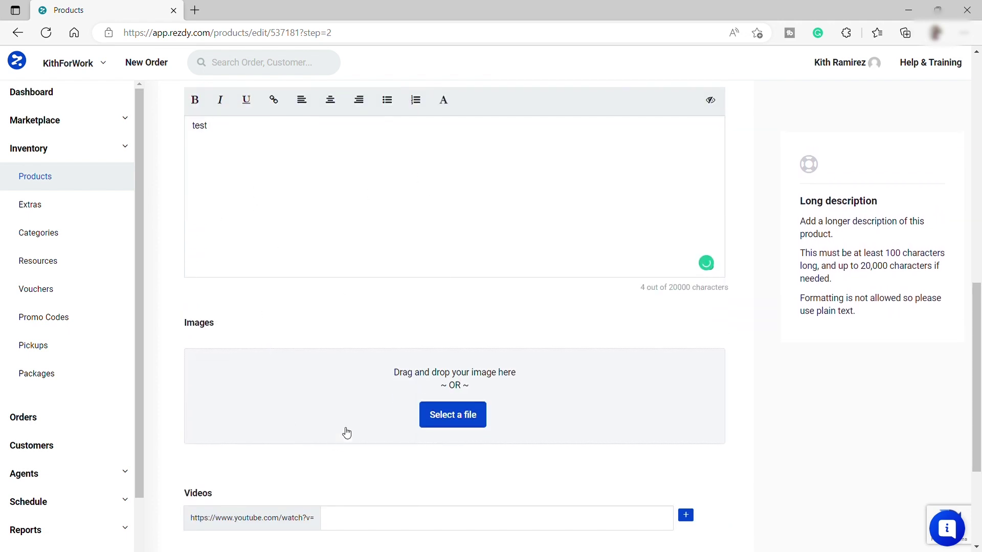
scroll(409, 375, down, 2)
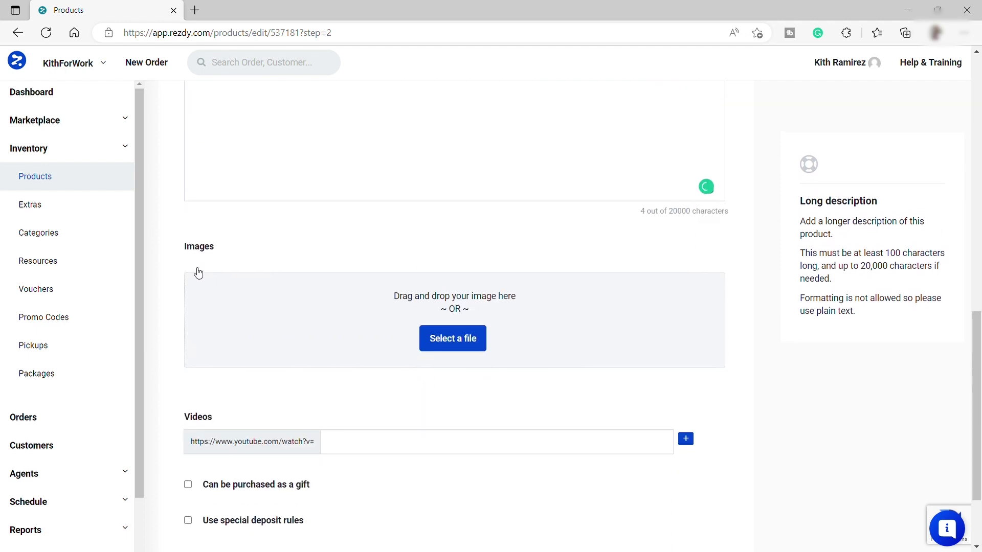
scroll(400, 347, down, 2)
scroll(403, 335, down, 1)
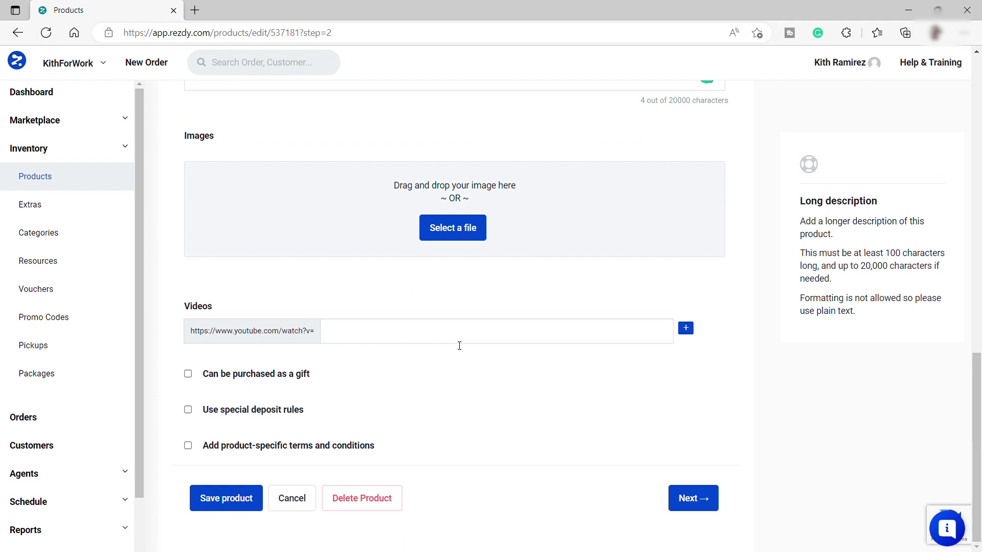
click(188, 445)
scroll(289, 403, down, 2)
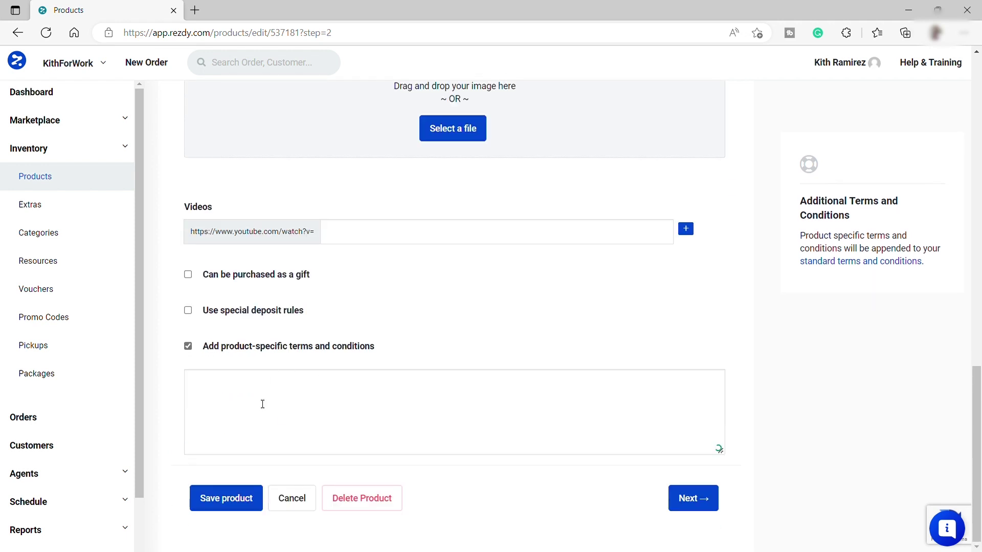
click(262, 403)
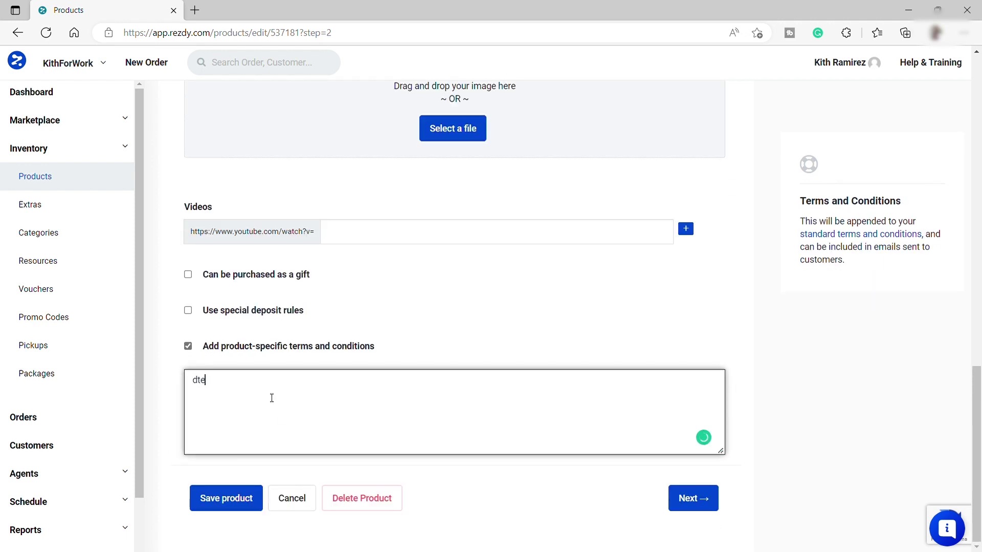
click(212, 503)
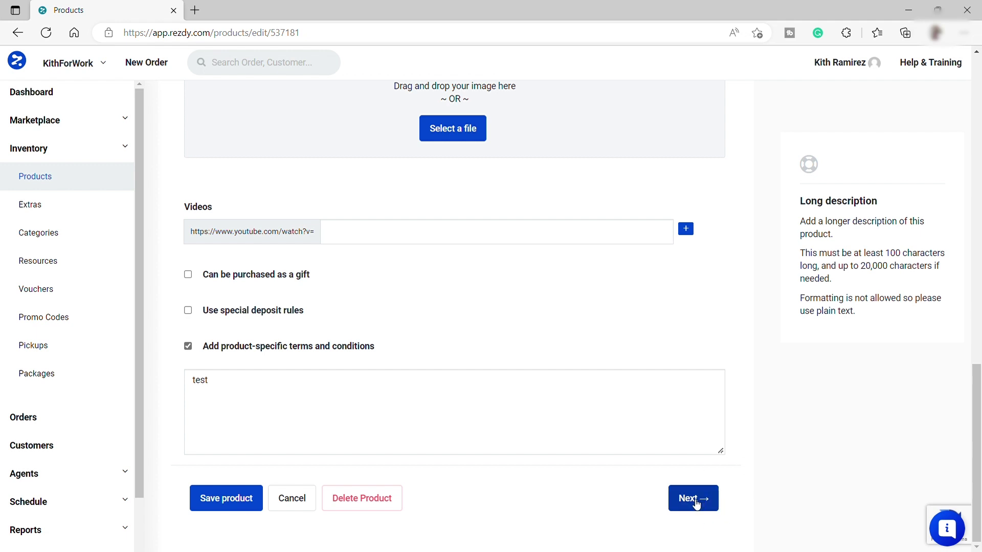
Skip the empty Extras step and continue to the Scheduling settings
click(694, 505)
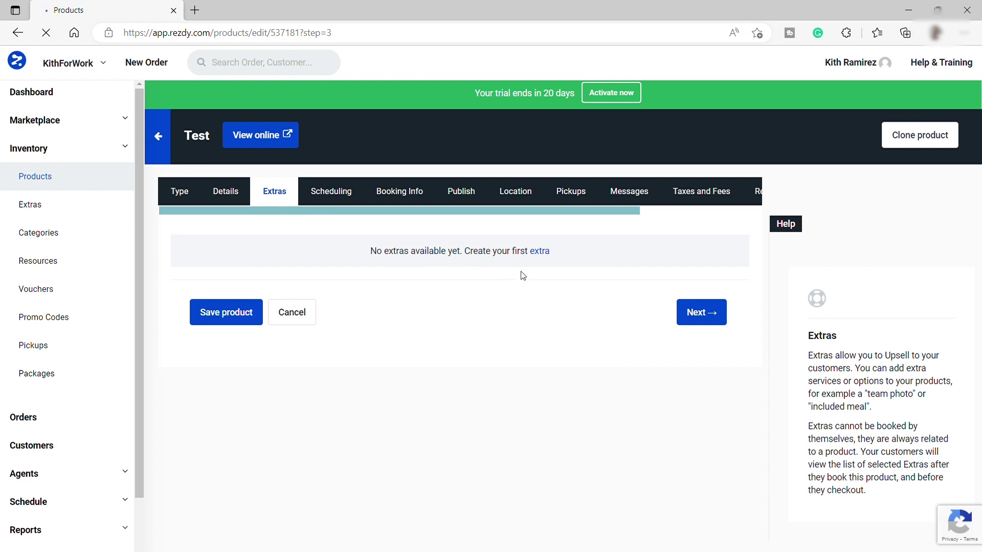
drag(801, 361, 904, 394)
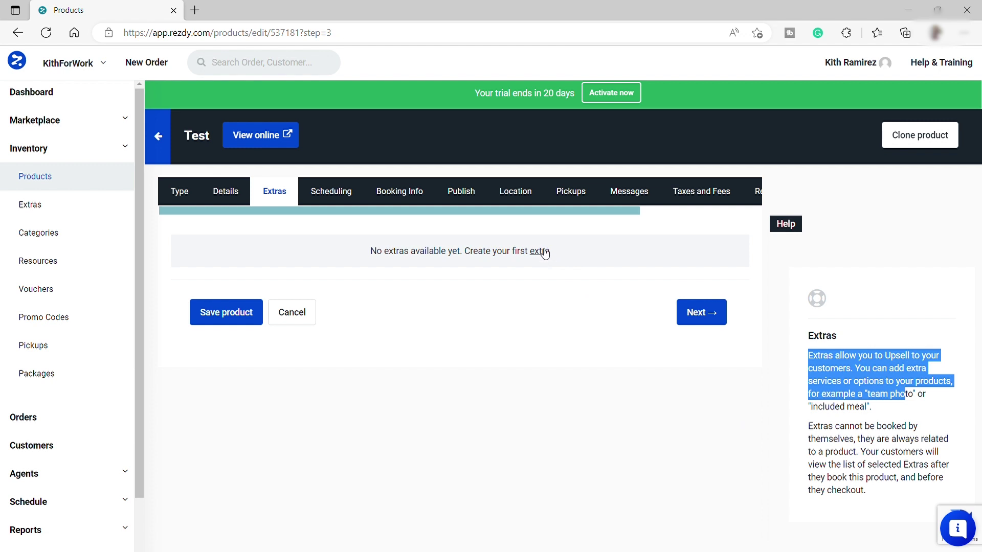
click(695, 312)
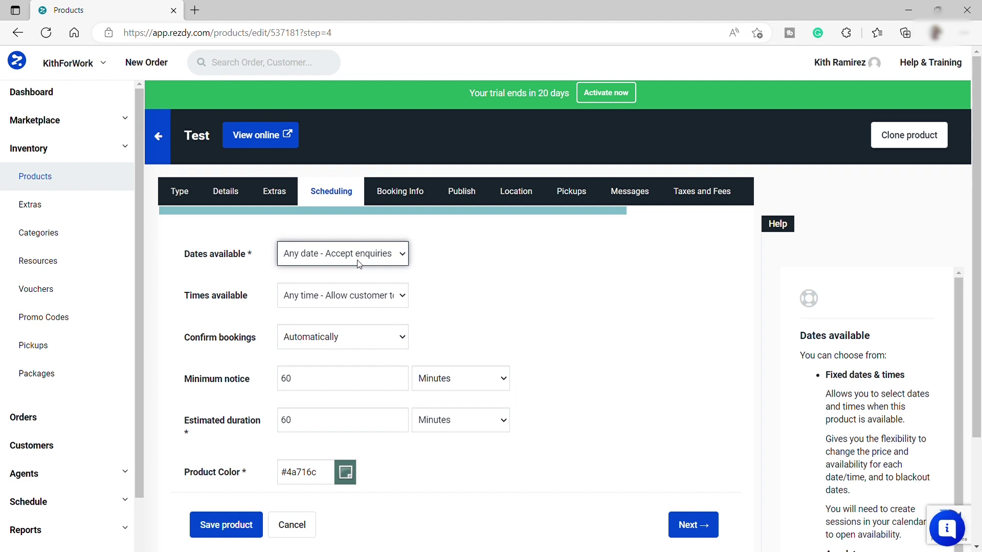
Review availability and confirmation, then set minimum notice to 30 minutes and duration to 2 Hours
click(333, 296)
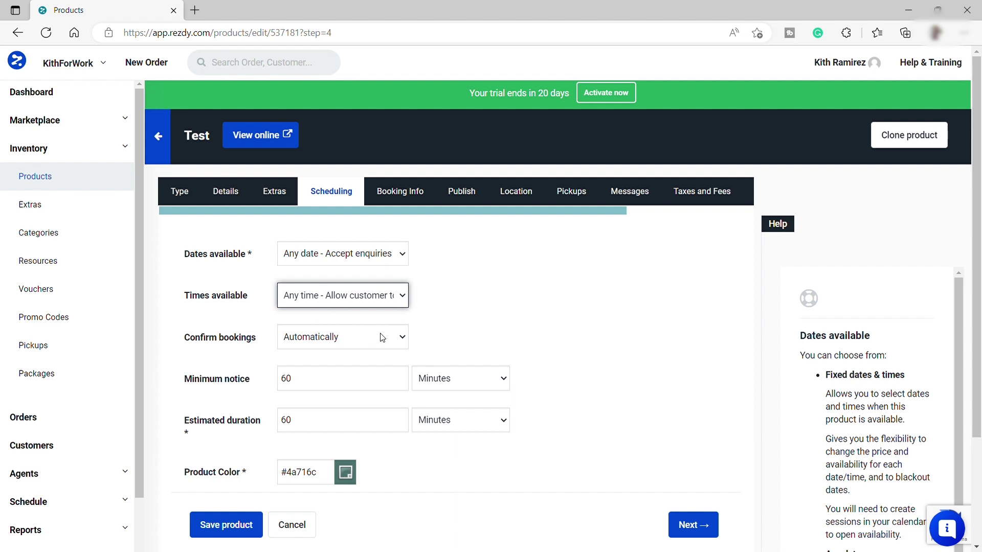
scroll(465, 320, down, 3)
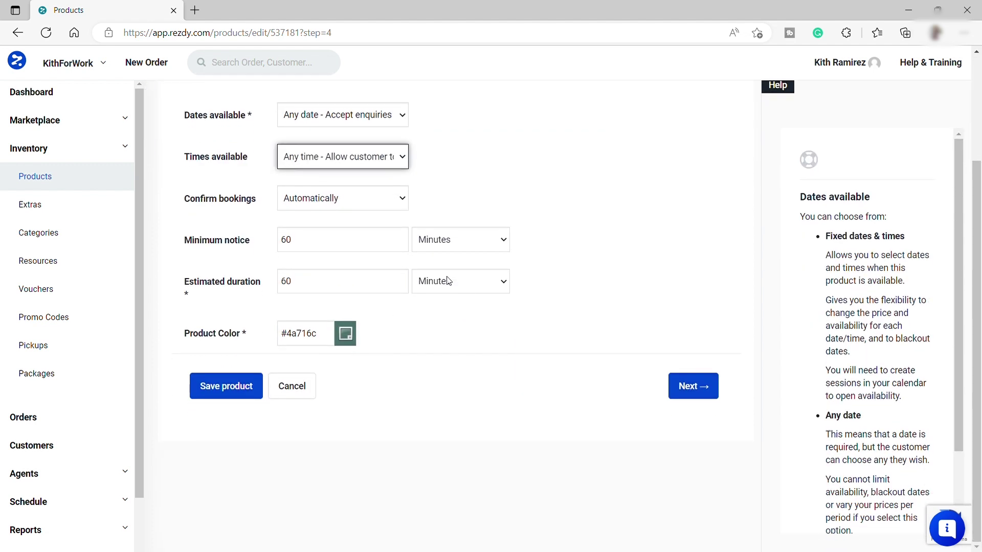
click(347, 203)
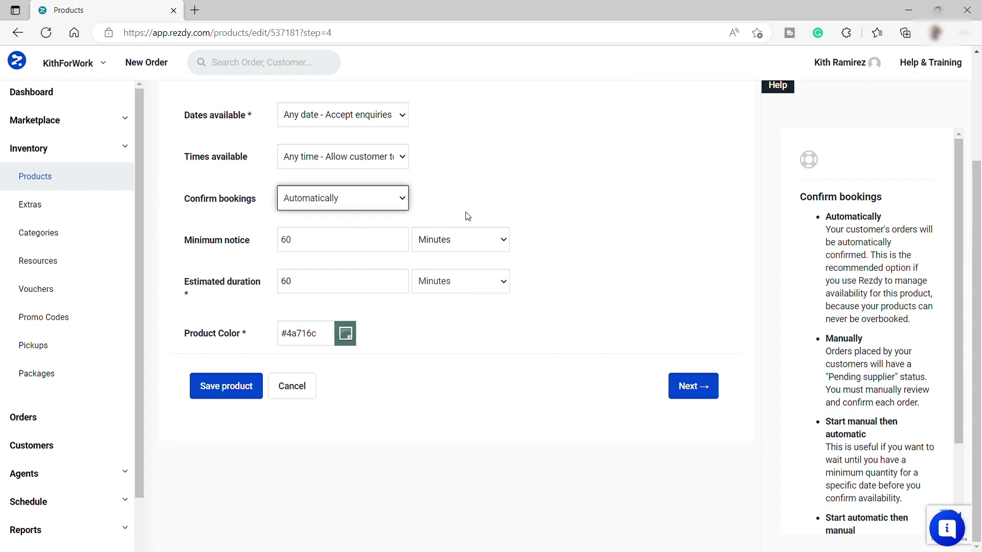
click(356, 245)
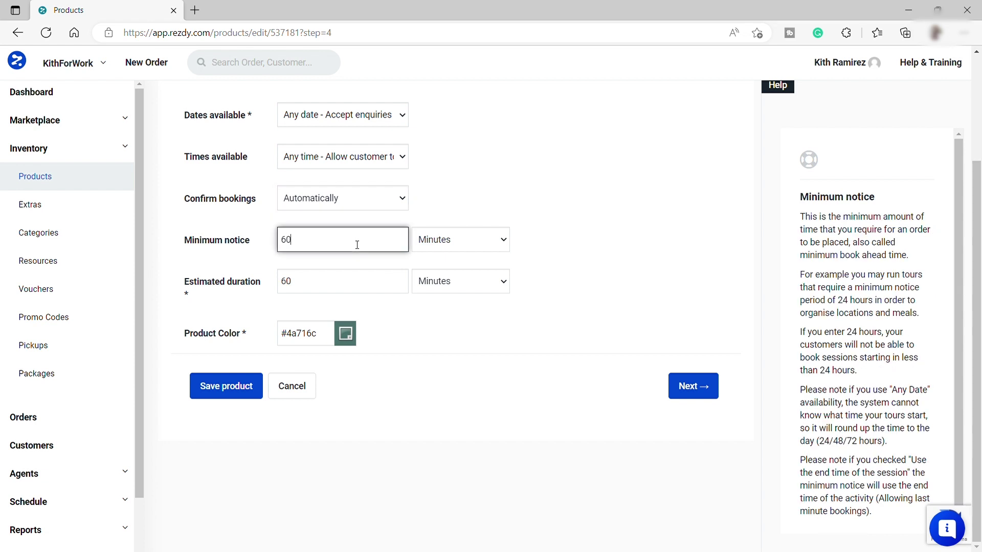
drag(308, 244, 256, 241)
text(30)
key(Tab)
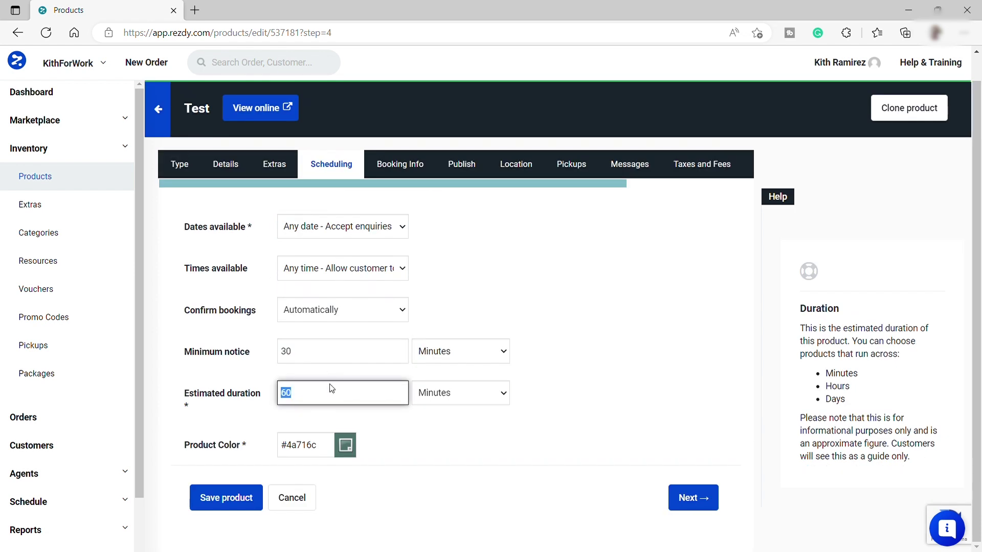
text(2)
click(494, 397)
click(483, 422)
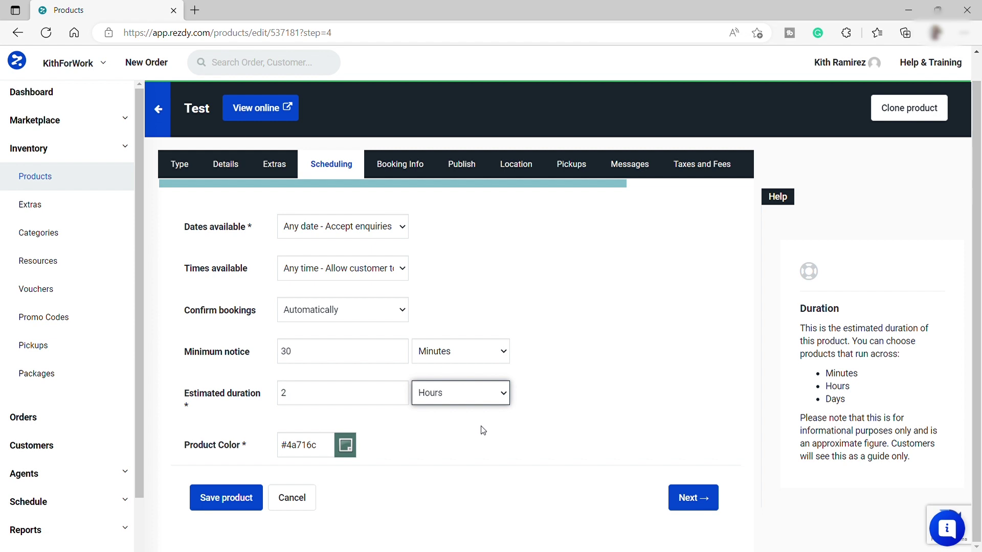
click(596, 372)
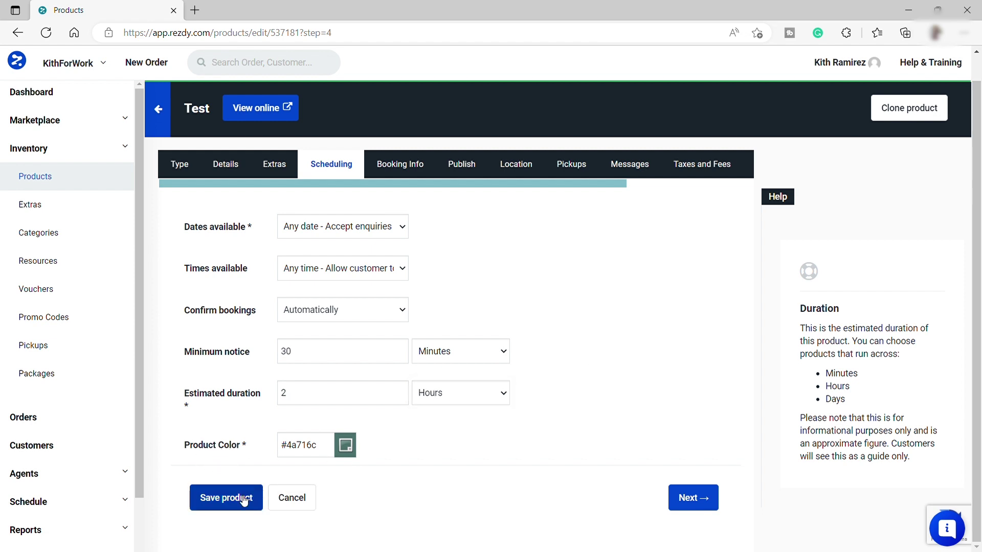
Continue to Booking Info and stop collecting Title on online and agent bookings
click(712, 504)
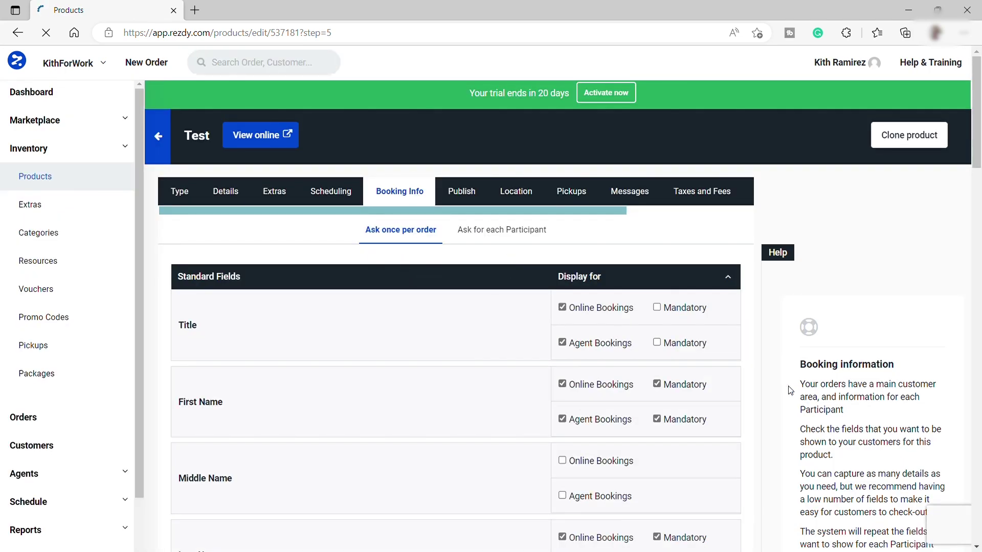
drag(799, 386, 918, 424)
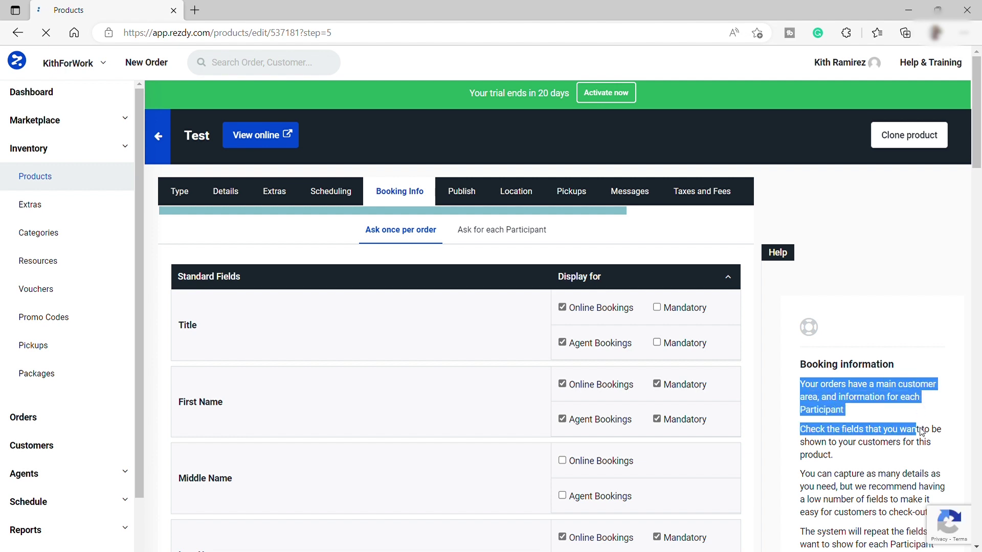
scroll(915, 428, down, 3)
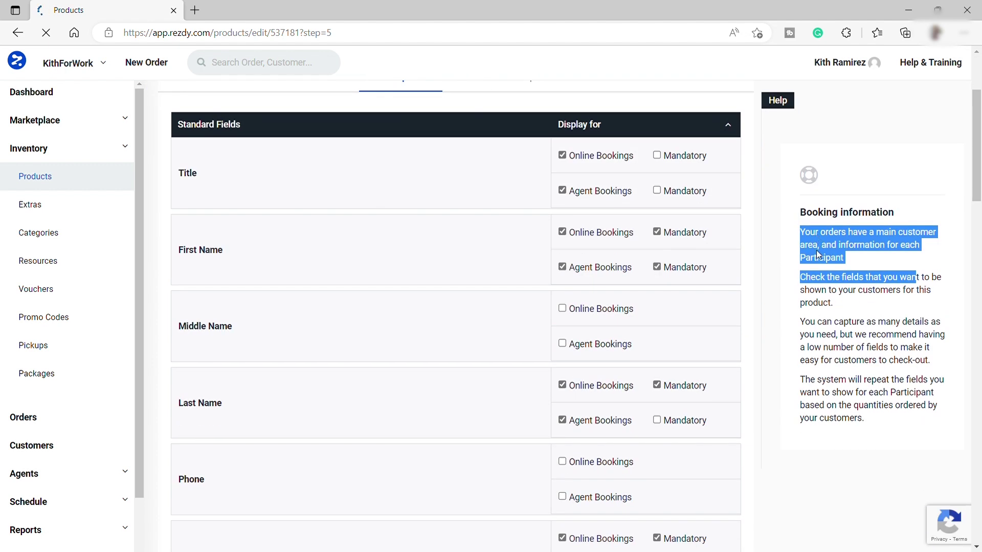
key(shift+Down)
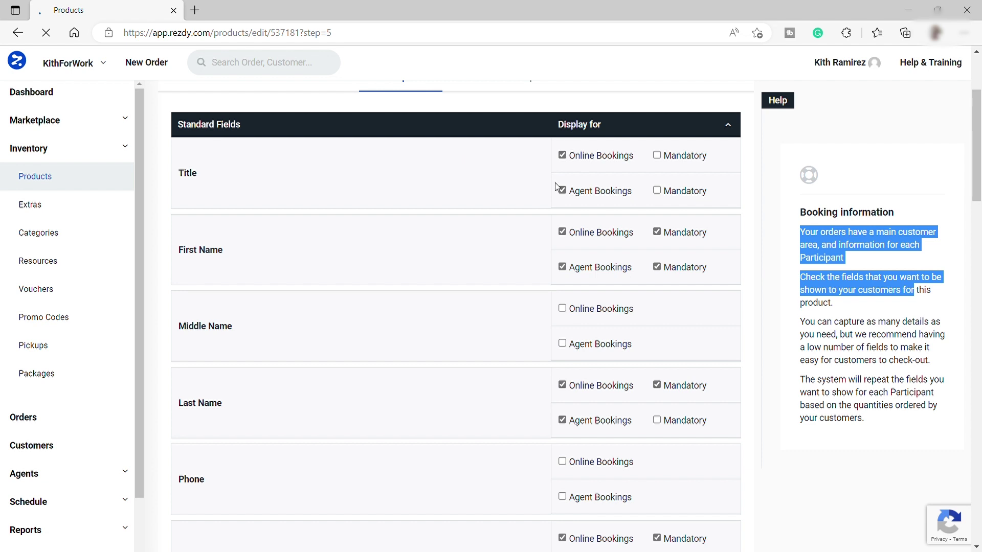
click(562, 156)
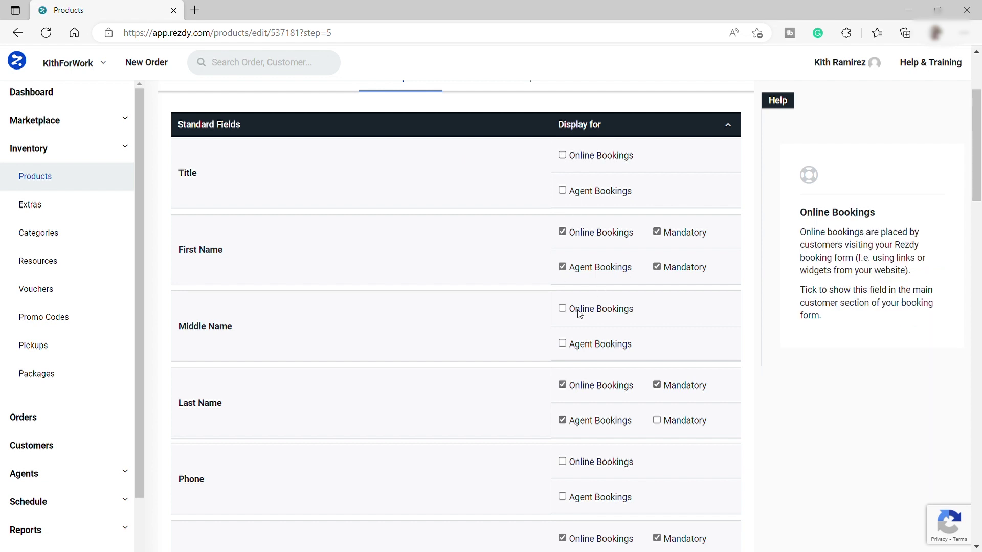
scroll(578, 358, down, 4)
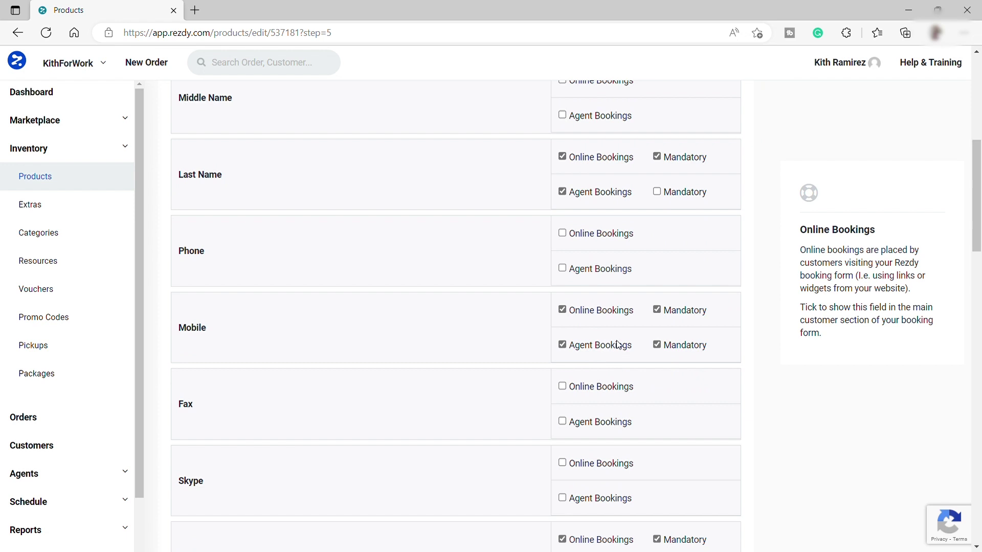
scroll(593, 327, down, 1)
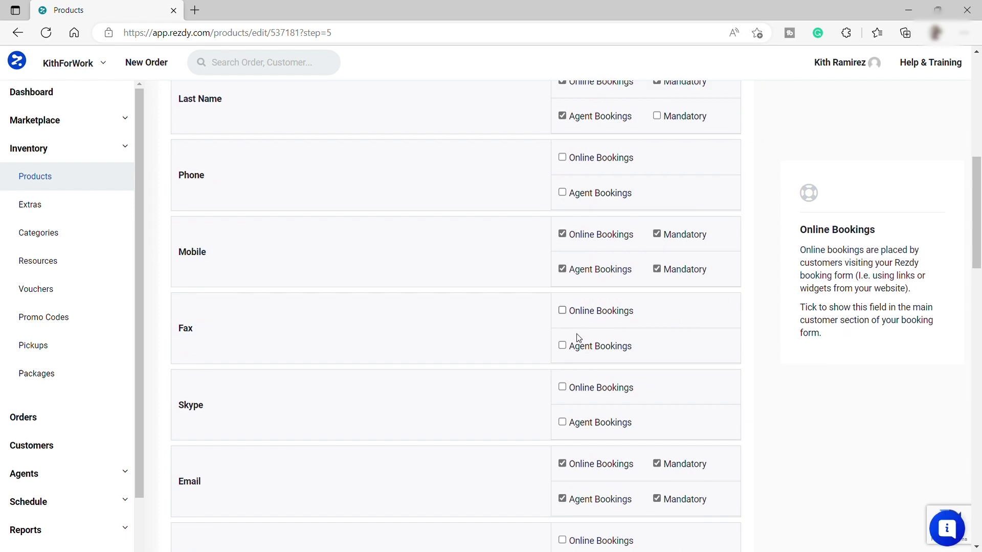
scroll(578, 335, down, 2)
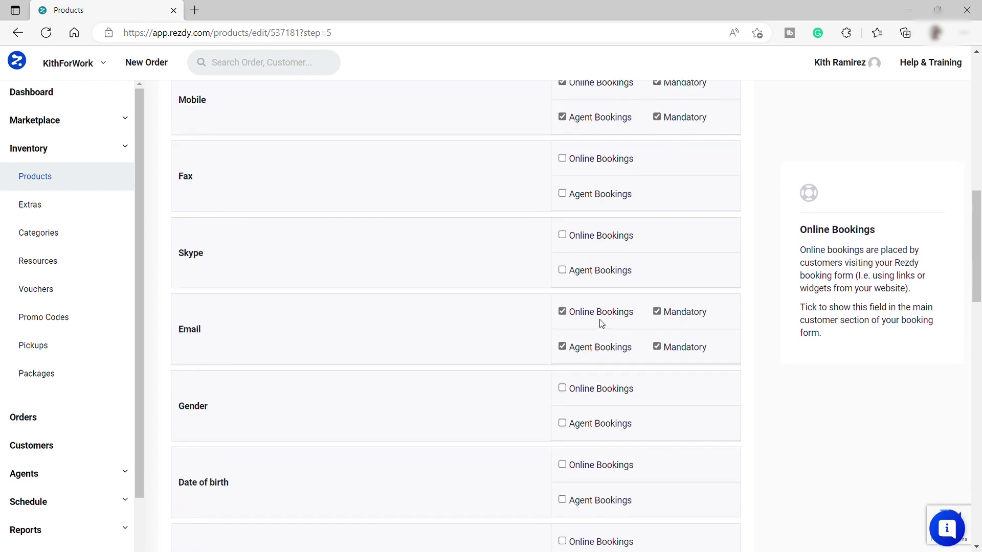
Make Email optional for online and agent bookings and stop collecting Special requirements
click(657, 312)
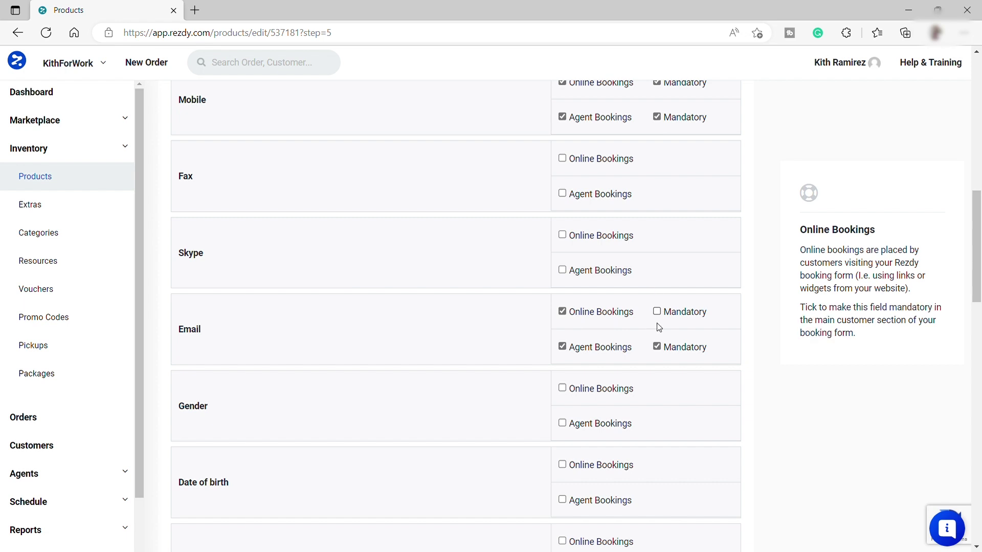
click(657, 347)
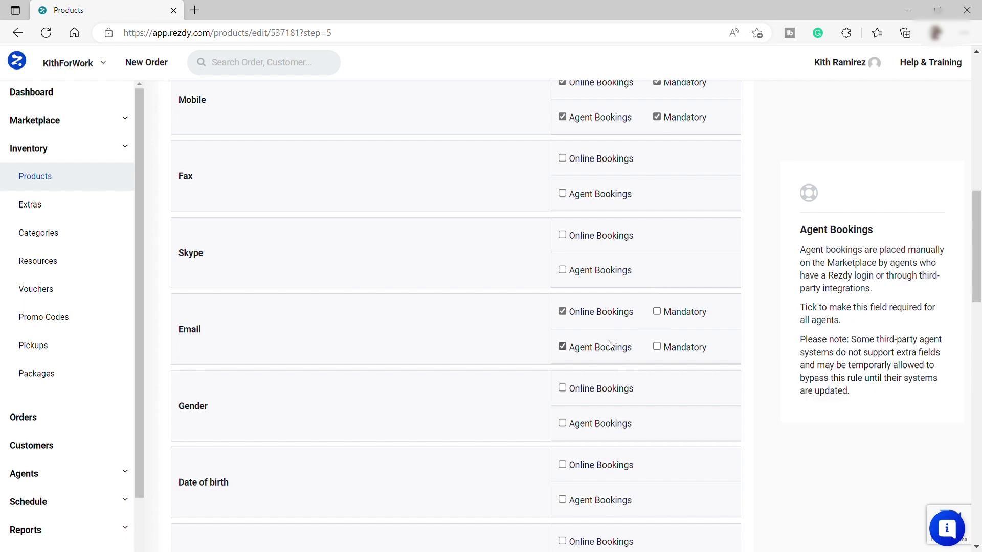
scroll(609, 345, down, 2)
scroll(619, 386, down, 4)
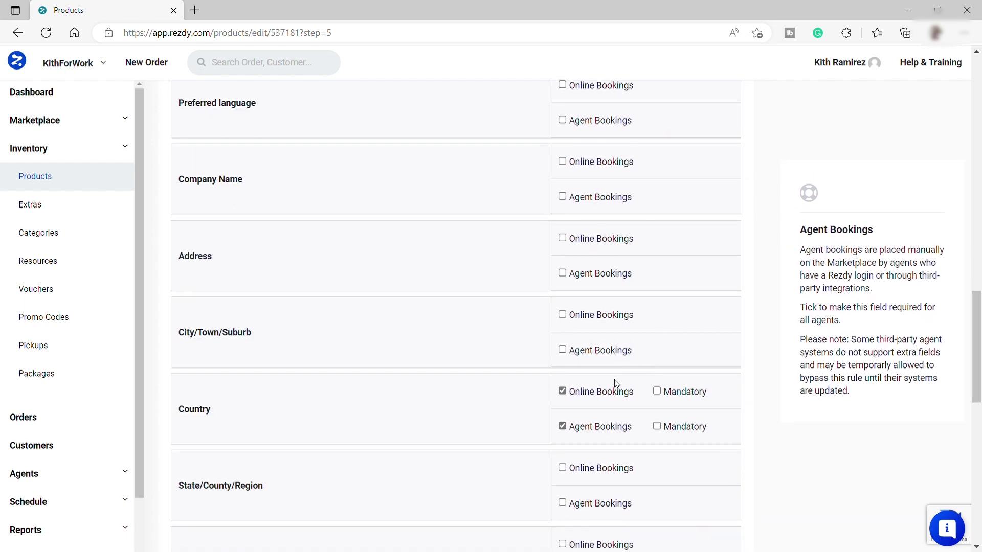
scroll(581, 390, down, 9)
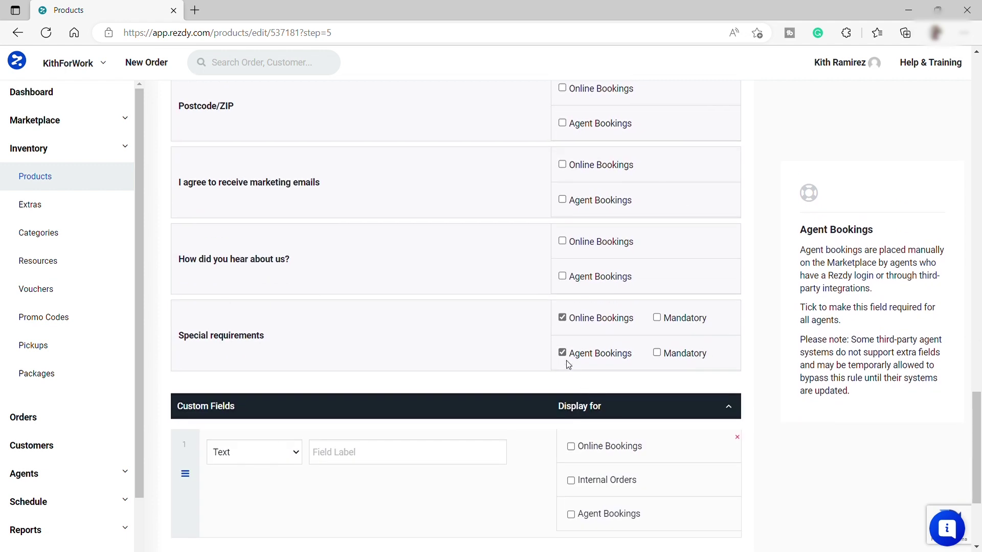
click(562, 317)
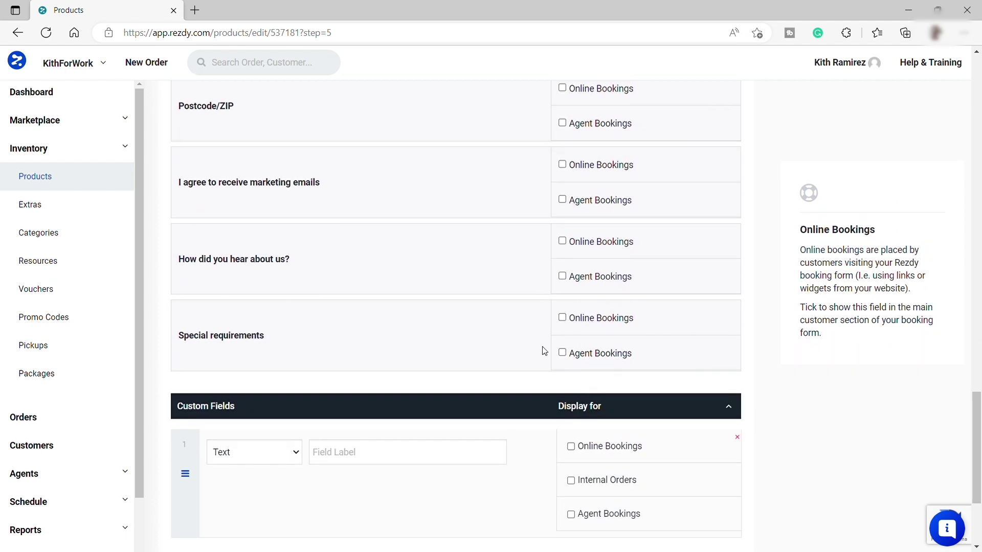
Save the order fields and scroll through the participant fields
scroll(486, 322, down, 3)
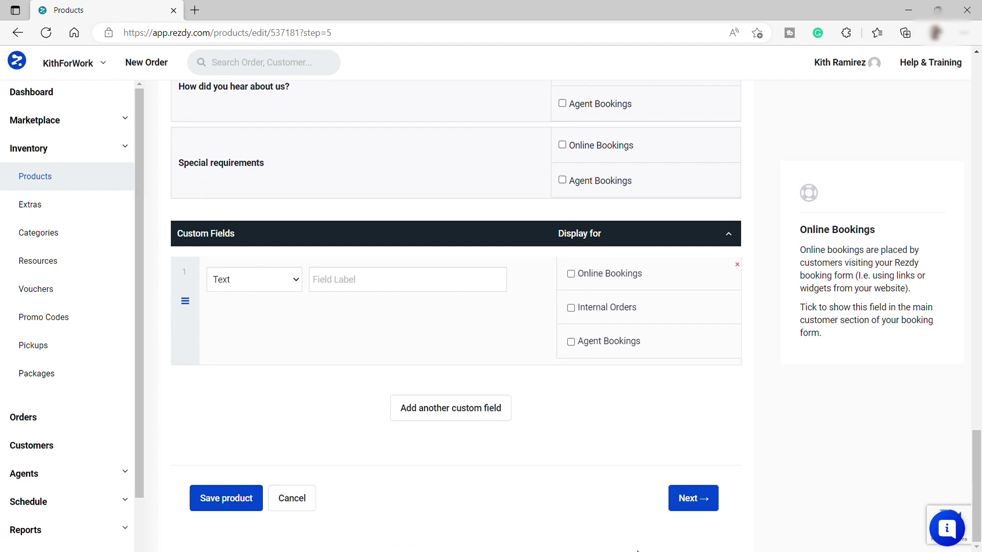
click(687, 511)
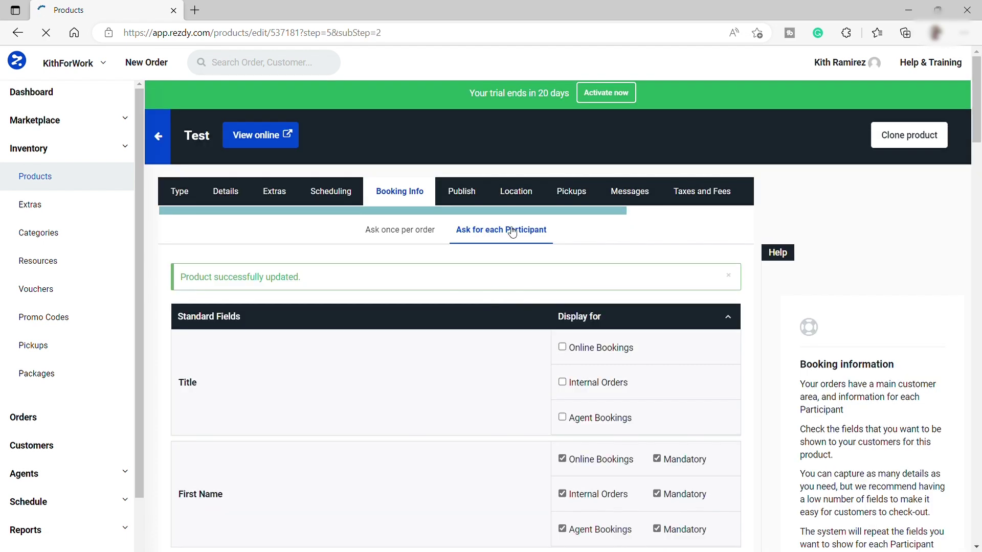
scroll(581, 333, down, 20)
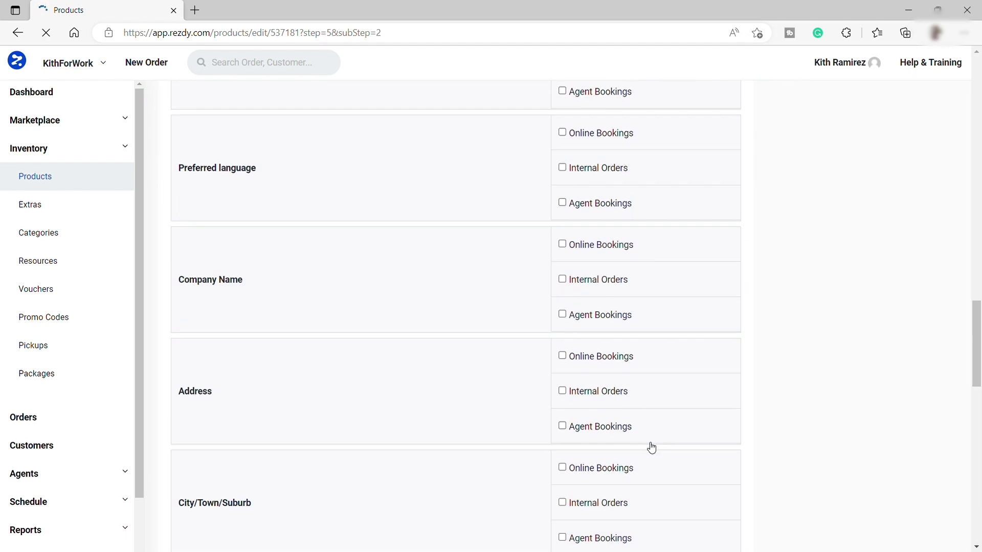
scroll(675, 471, down, 10)
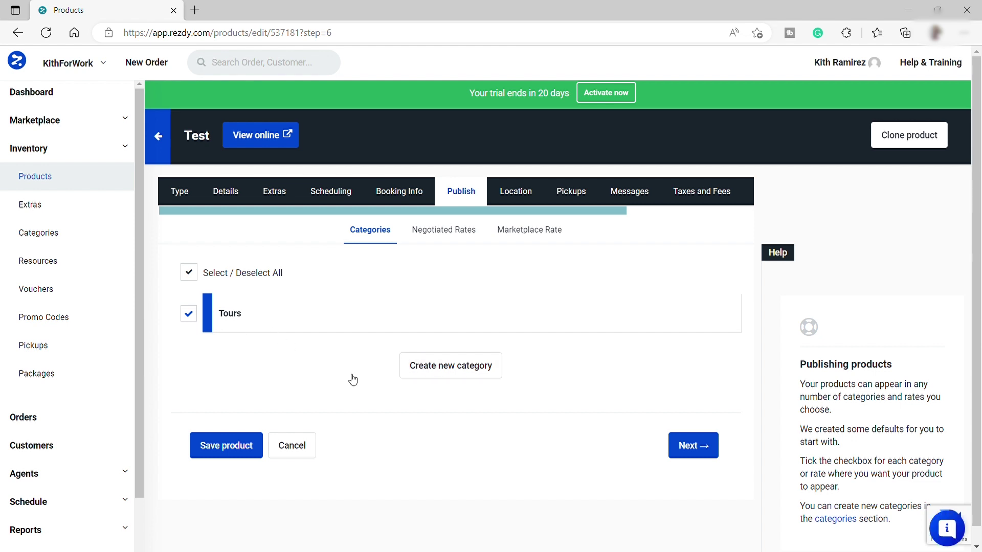
Save the categories, pass Negotiated Rates, and read the RezdyPay warning on Marketplace Rate
click(687, 444)
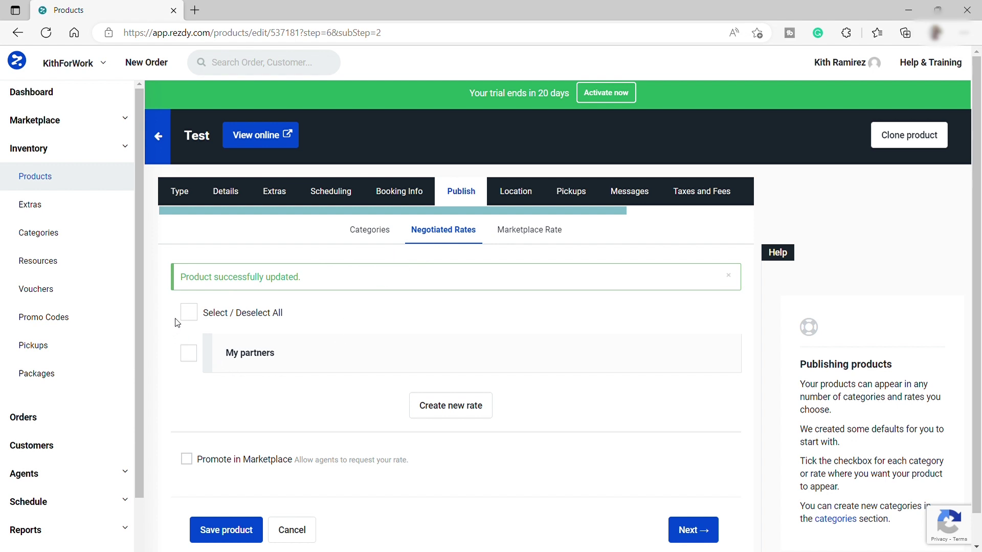
scroll(460, 407, down, 1)
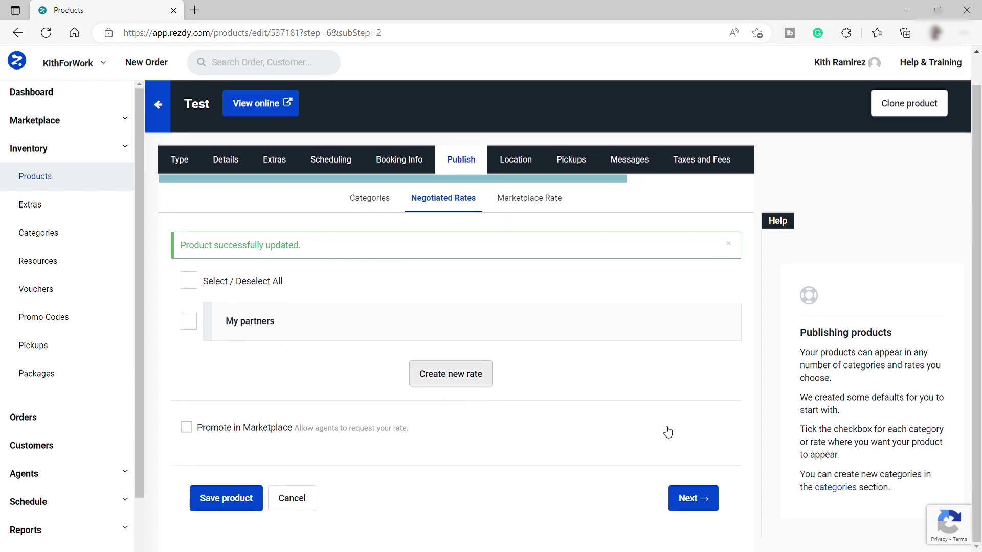
click(704, 501)
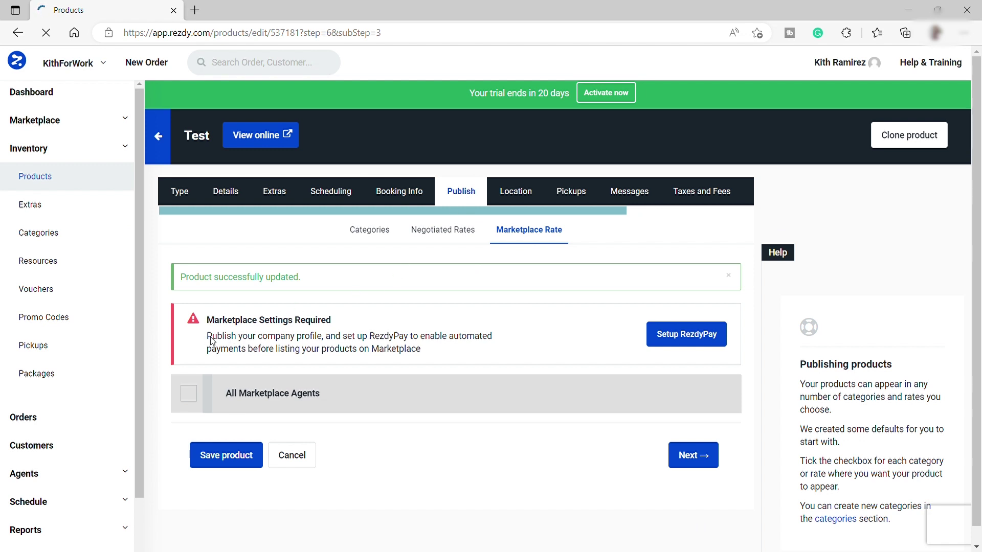
drag(206, 336, 438, 356)
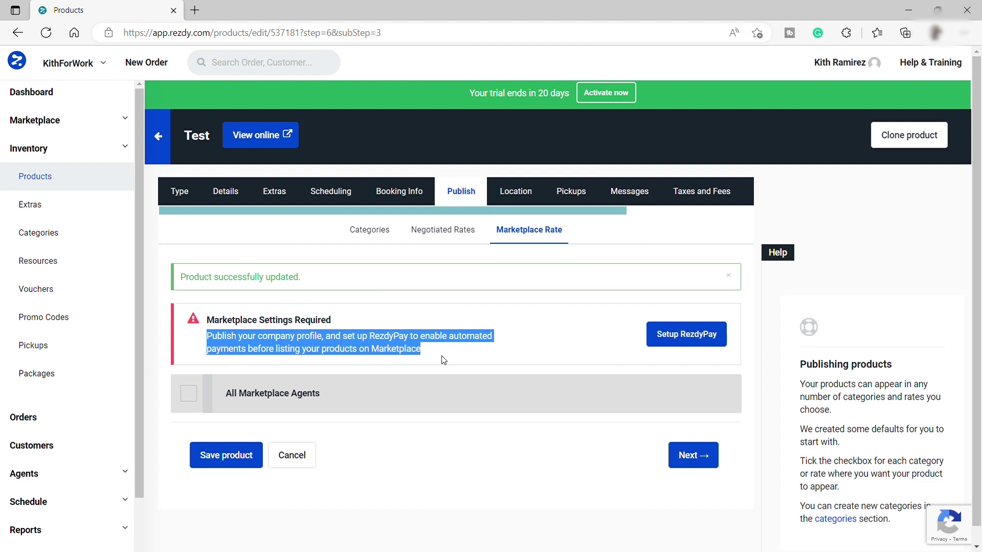
click(442, 351)
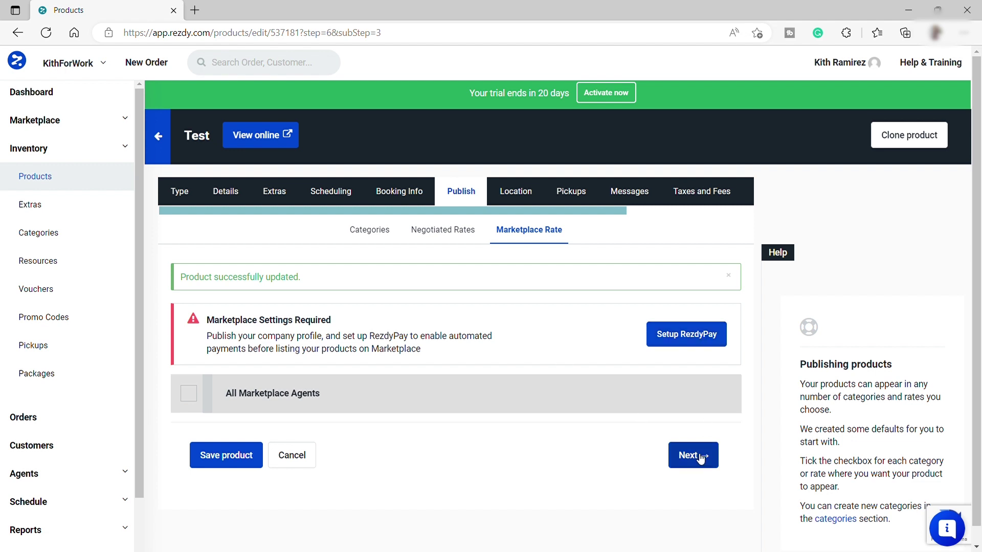
drag(806, 384, 881, 430)
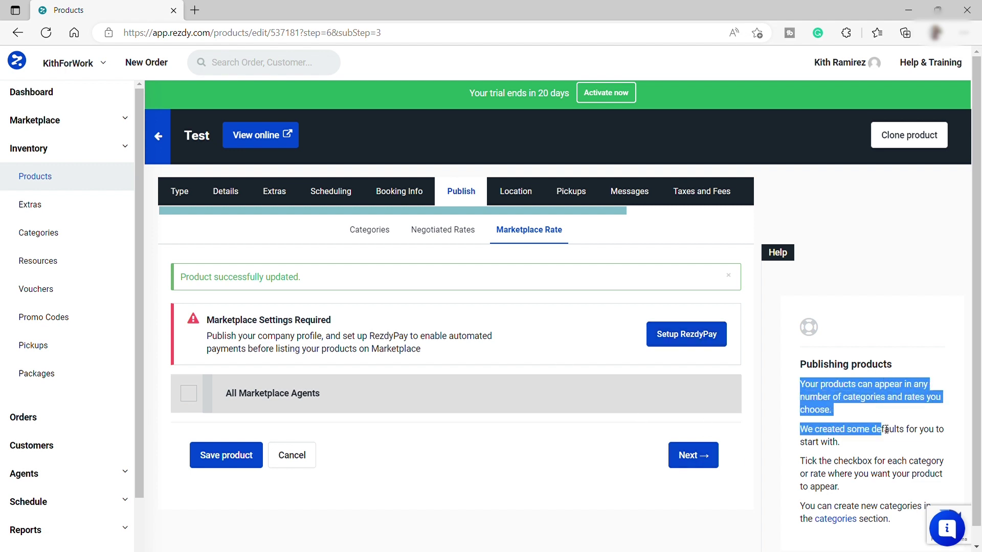
Pass Marketplace Rate, Location and Pickups without changes to reach the Messages step
click(688, 457)
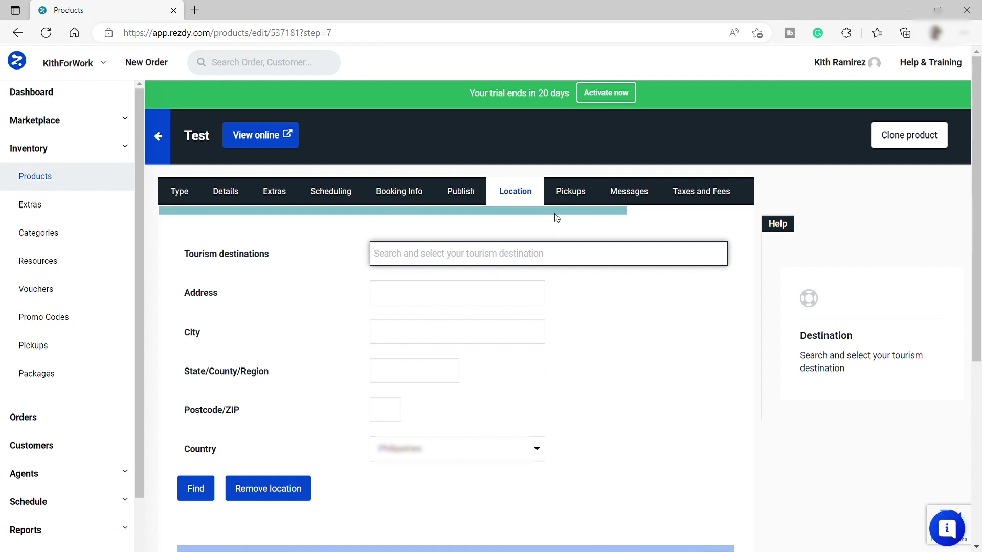
scroll(556, 218, down, 5)
click(692, 499)
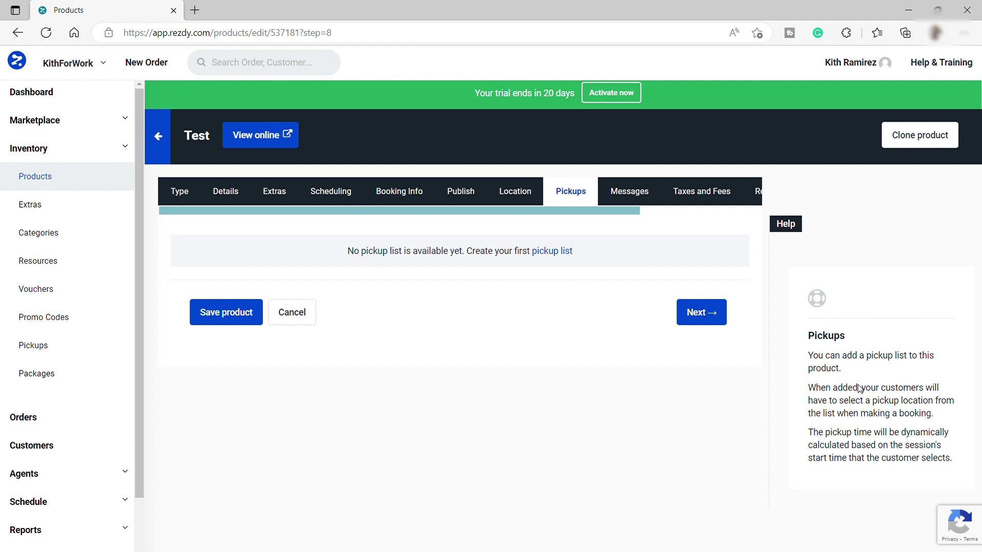
drag(860, 389, 801, 352)
click(709, 328)
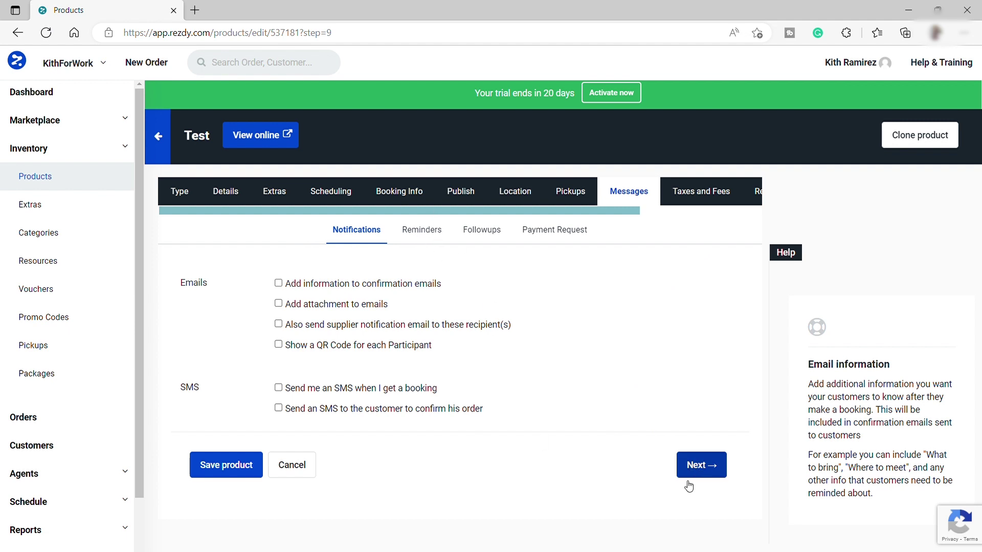
Look through the Test product's Reminders, Followups and Payment Request messages, then advance to Taxes and Fees
click(434, 239)
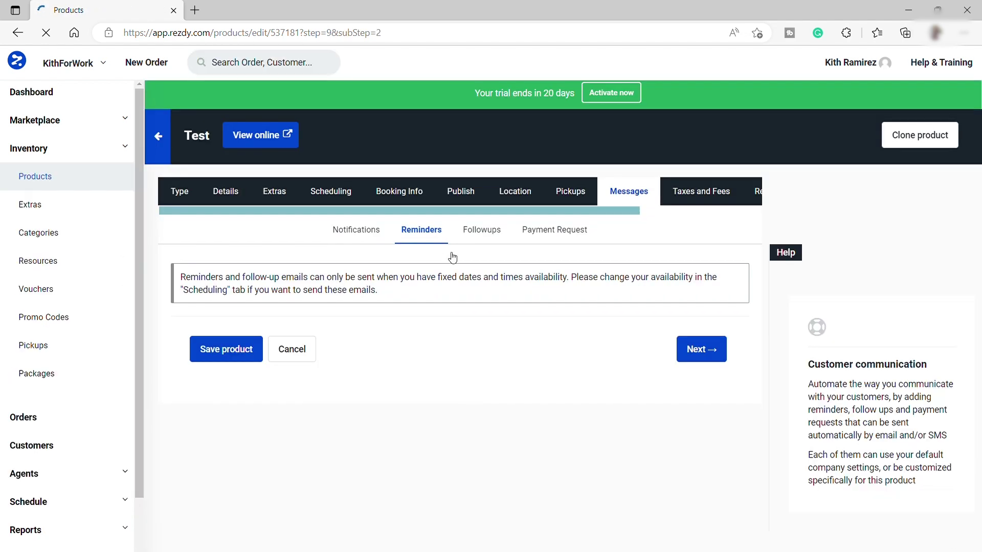
click(691, 357)
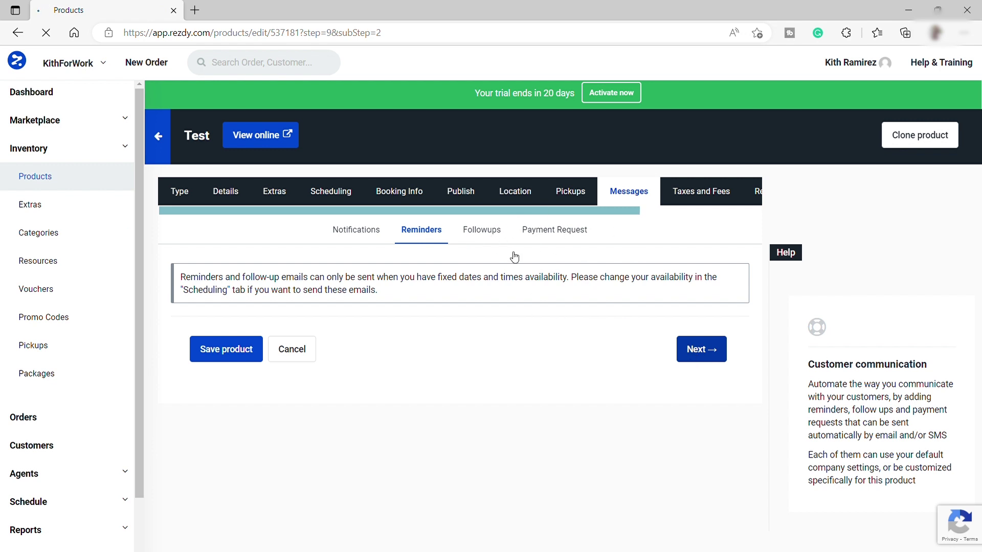
click(496, 233)
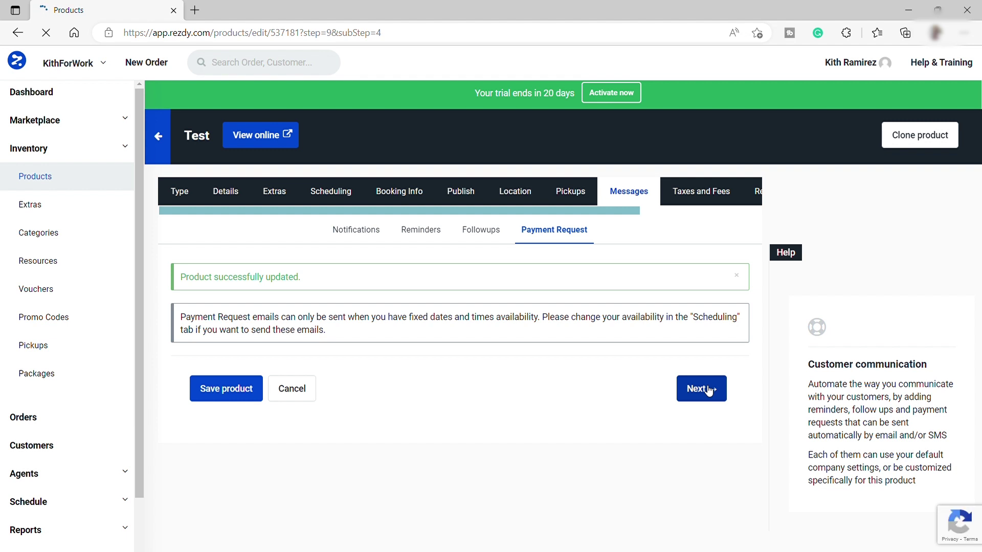
click(708, 391)
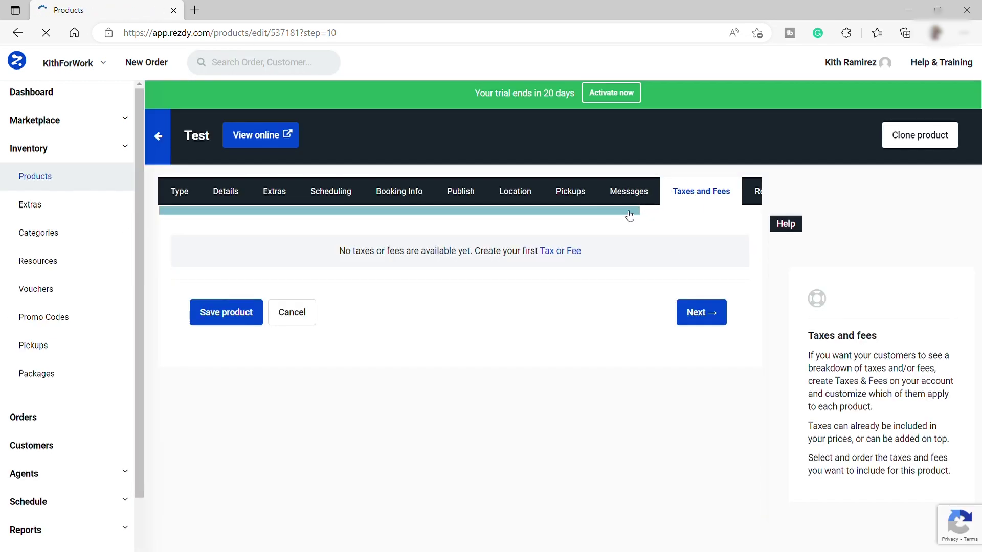
Leave the SEO details blank and save Test, confirming it lists at $50.00 in Products
scroll(609, 214, right, 3)
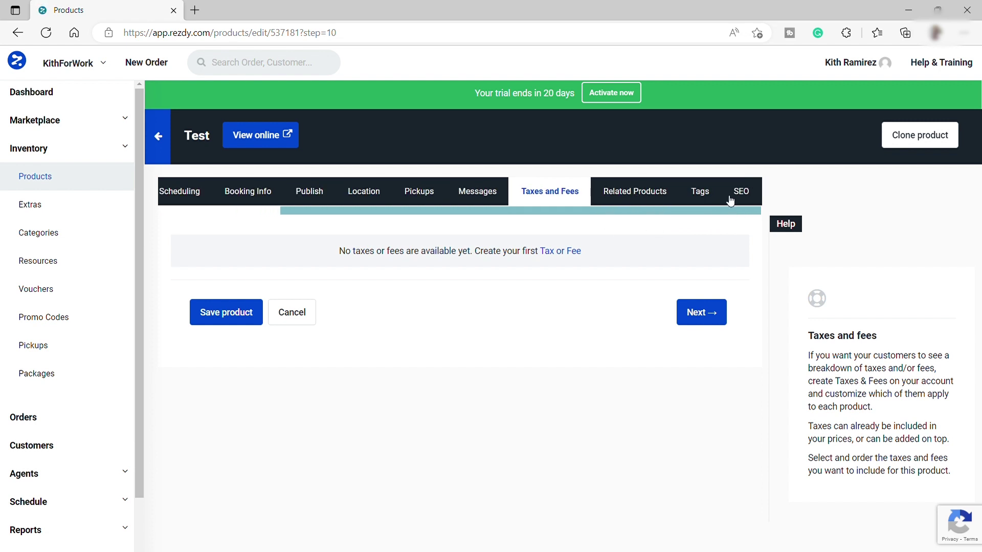
click(745, 194)
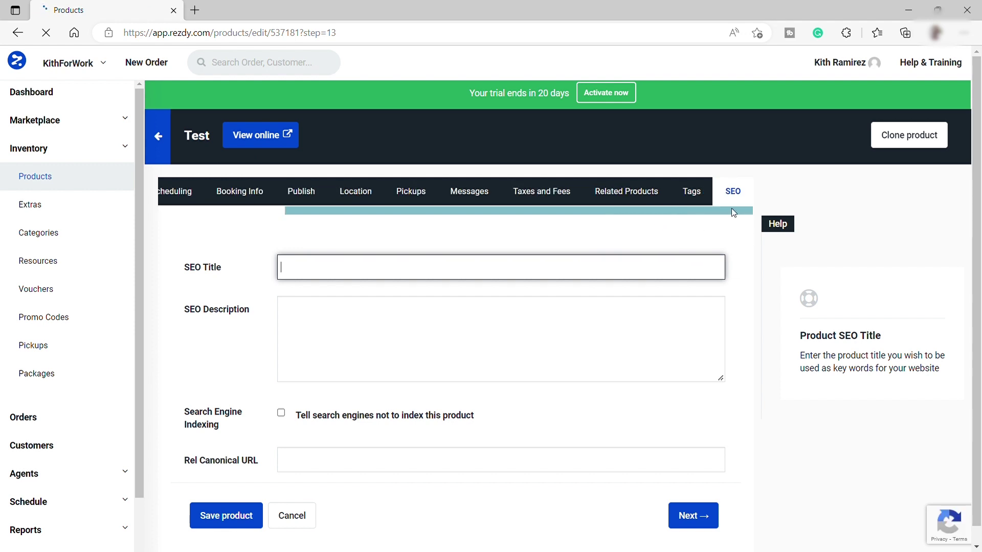
click(707, 519)
scroll(690, 473, down, 1)
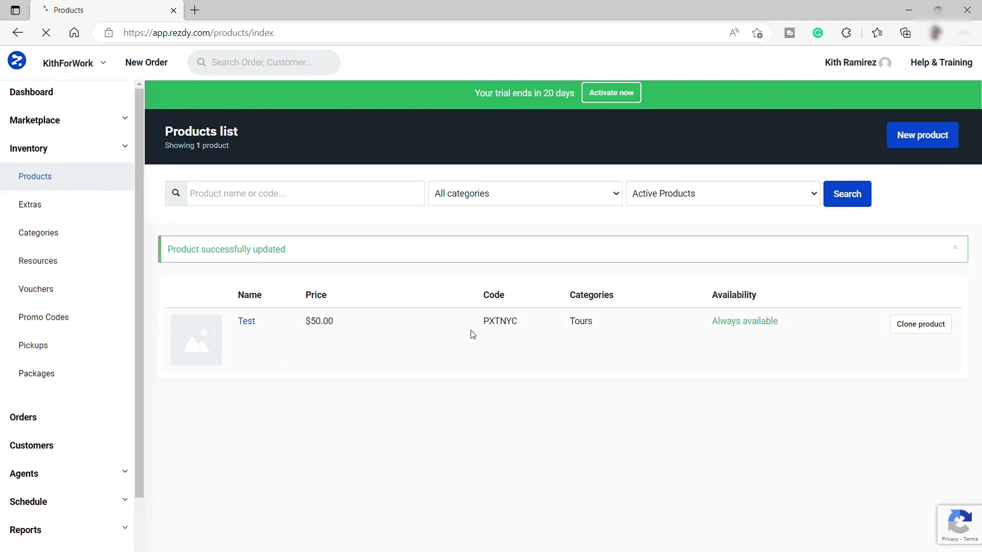
Open Marketplace Tours and Activities and scroll through listings like the Jewel Cave Fully Guided Tour
click(44, 128)
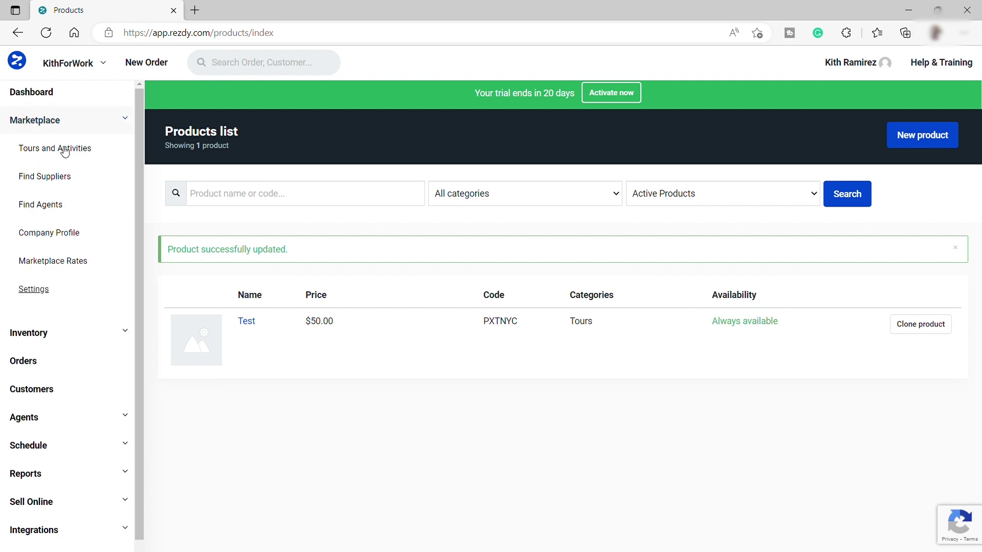
click(61, 148)
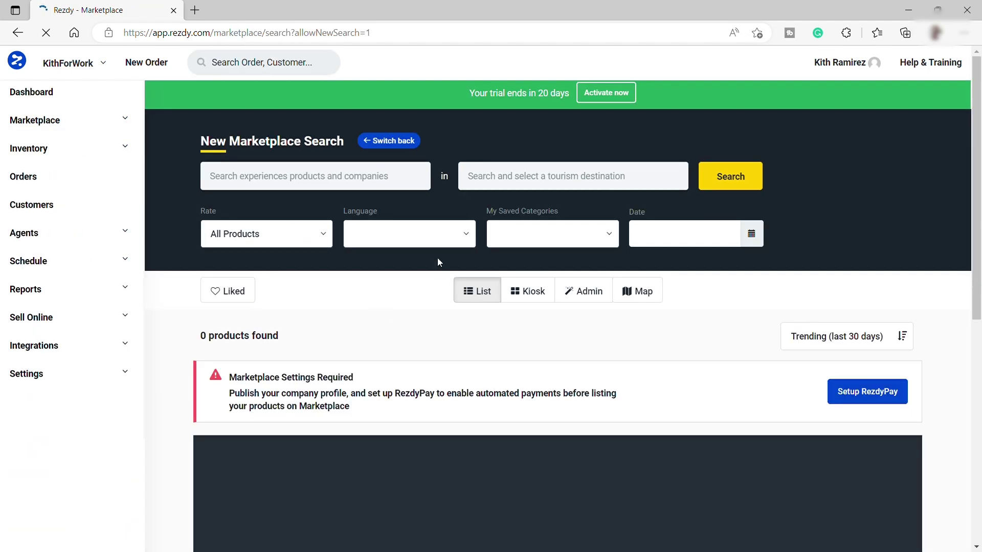
scroll(397, 348, down, 1)
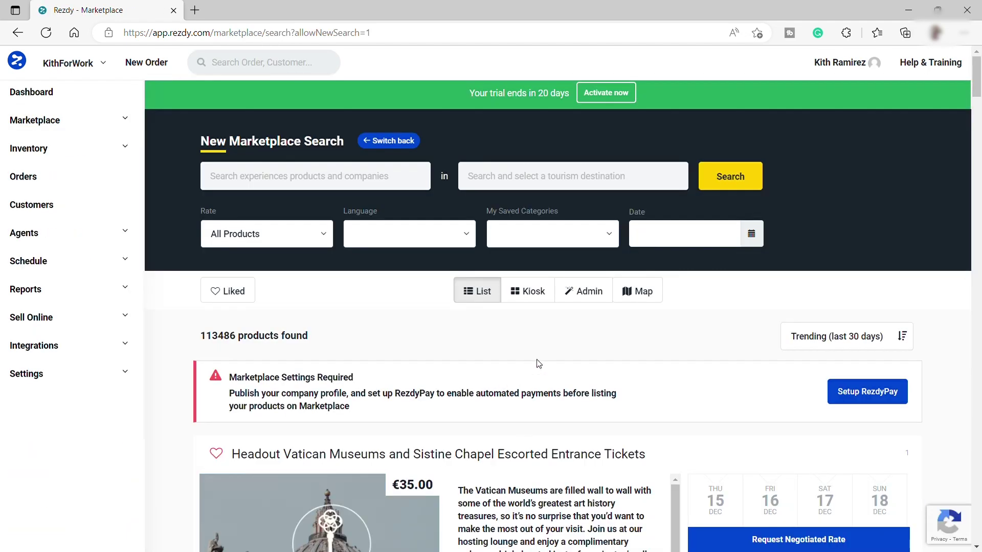
scroll(426, 394, down, 7)
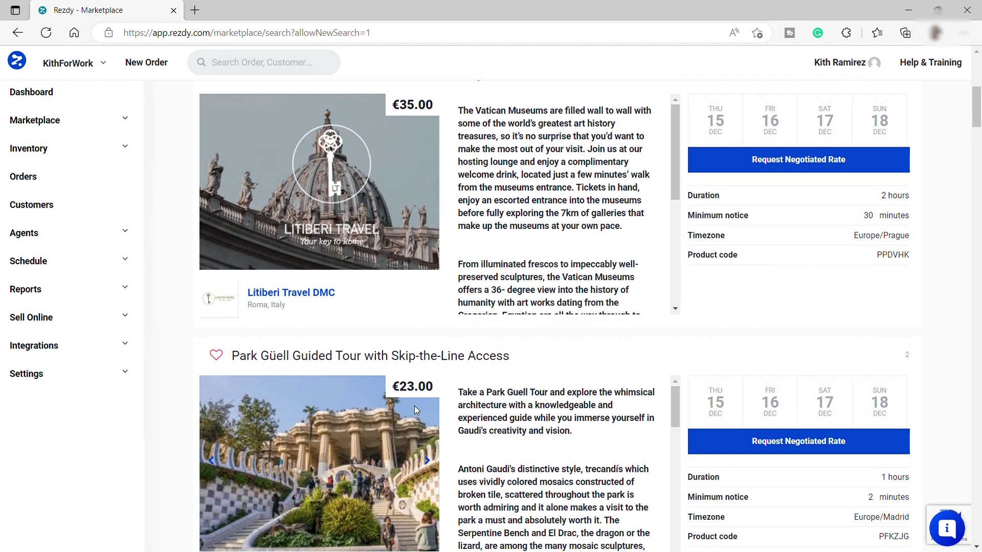
scroll(440, 403, down, 8)
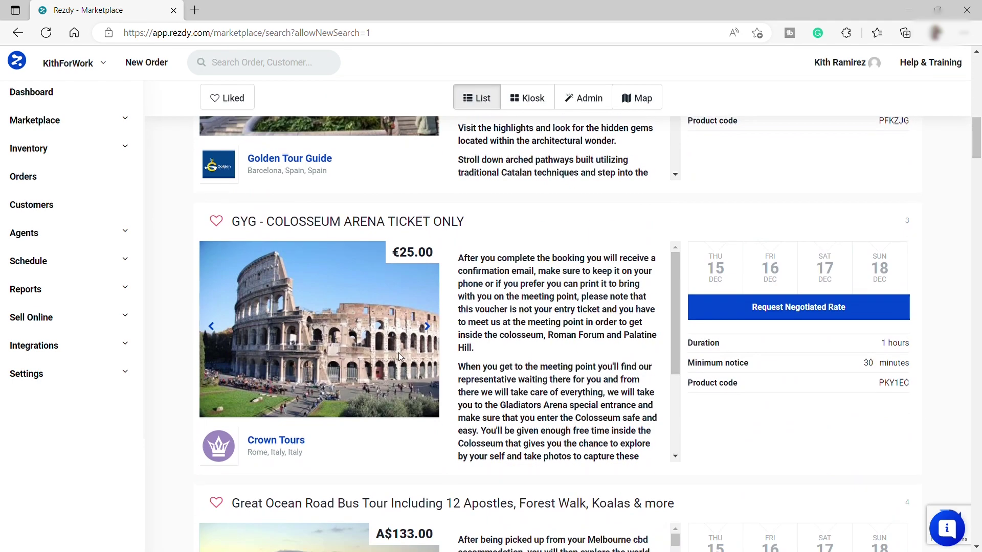
scroll(395, 278, down, 15)
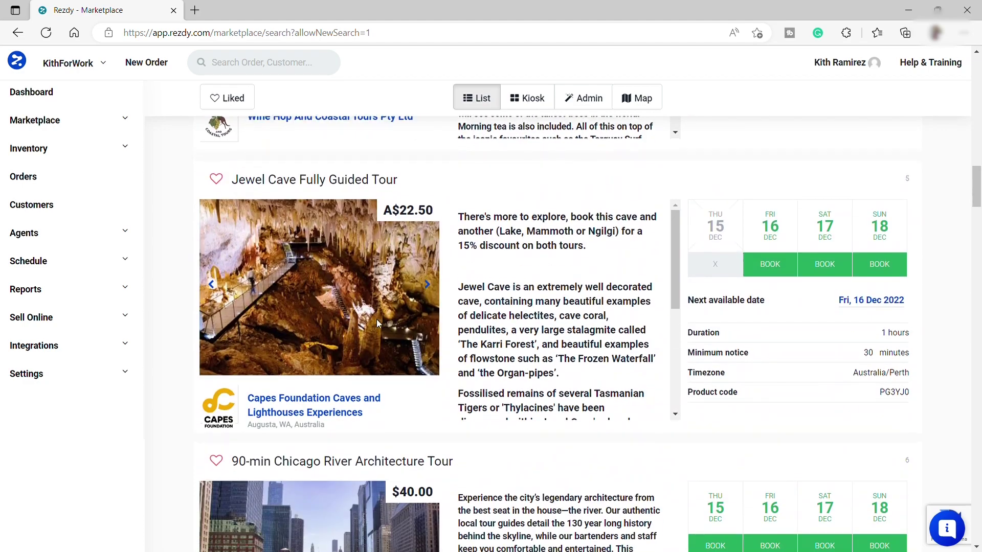